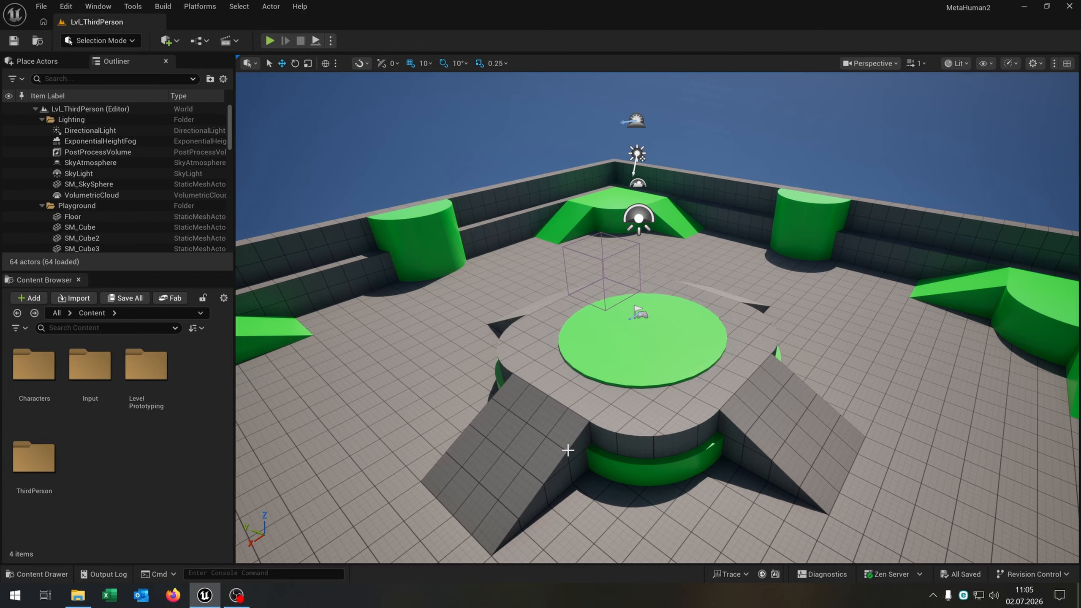
click(30, 298)
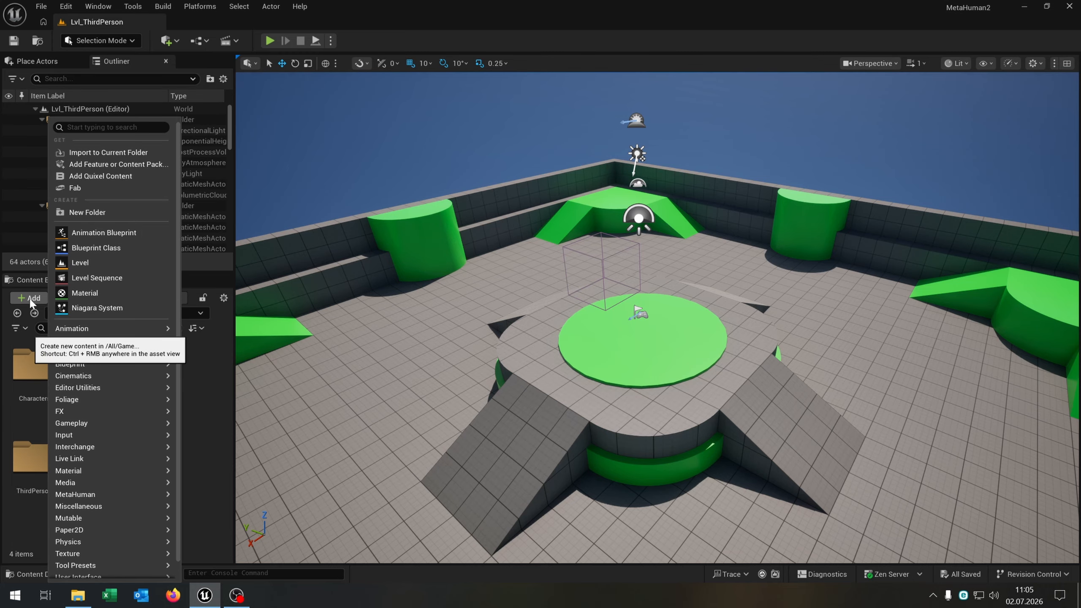
click(141, 164)
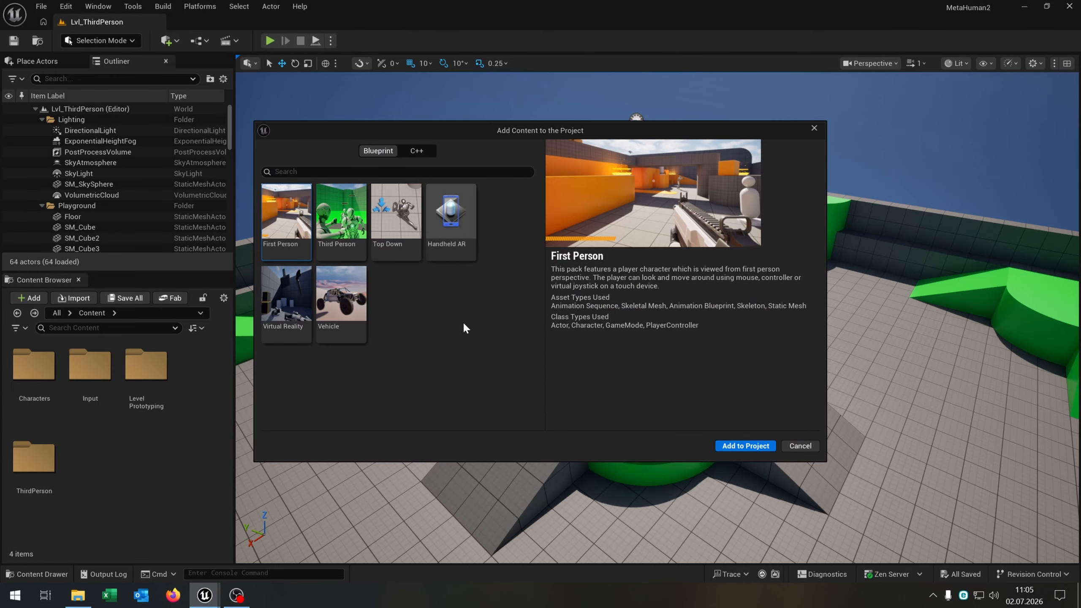
click(339, 221)
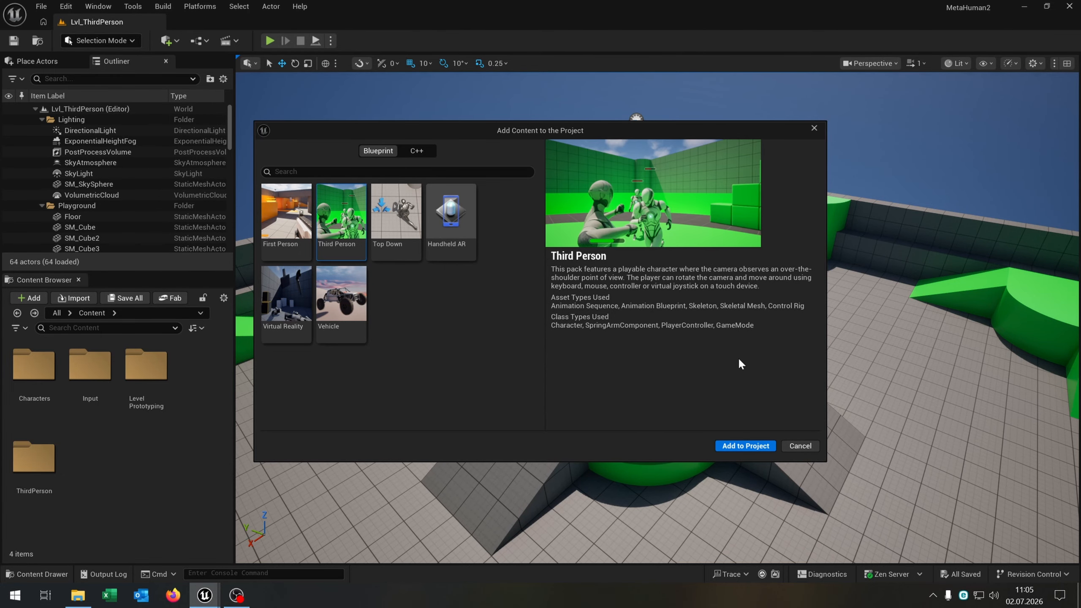
click(800, 446)
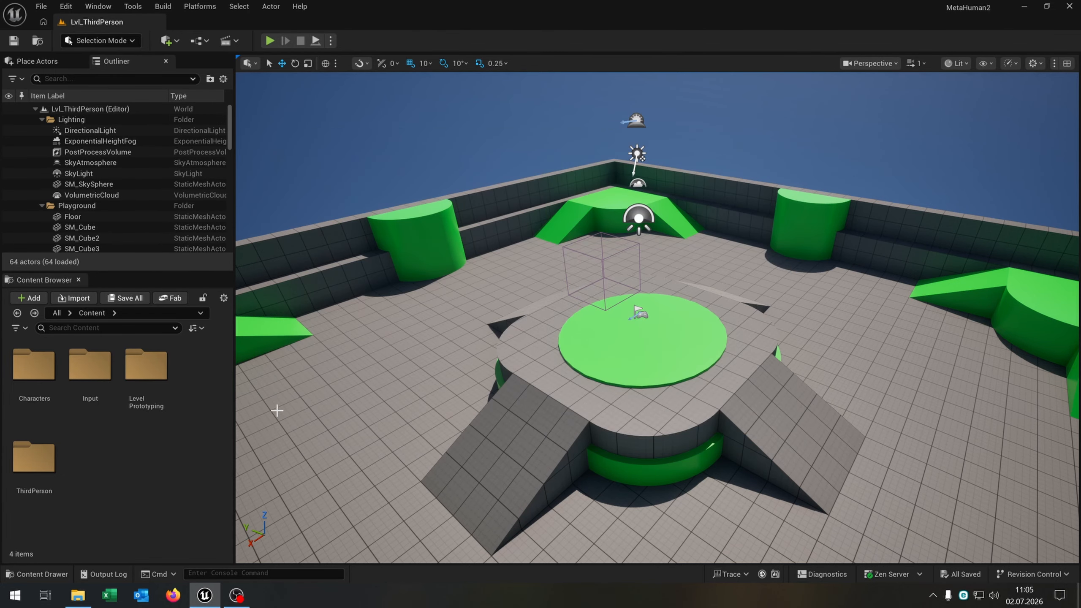
- Search the plugins for "metahuman" and check which MetaHuman plugins are enabled
click(66, 6)
click(165, 189)
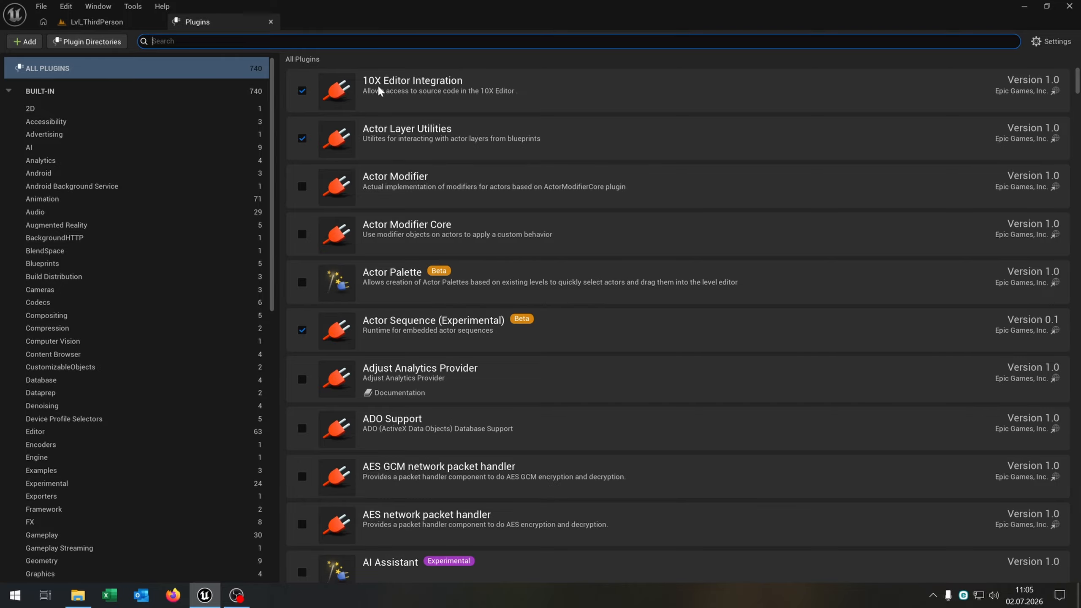
text(metahuman)
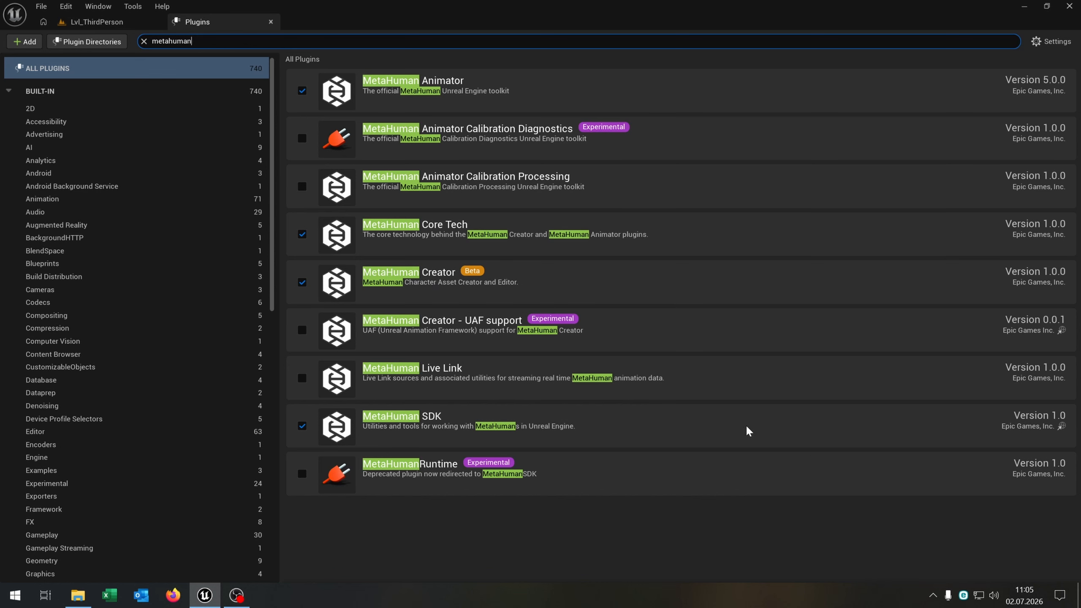
click(270, 22)
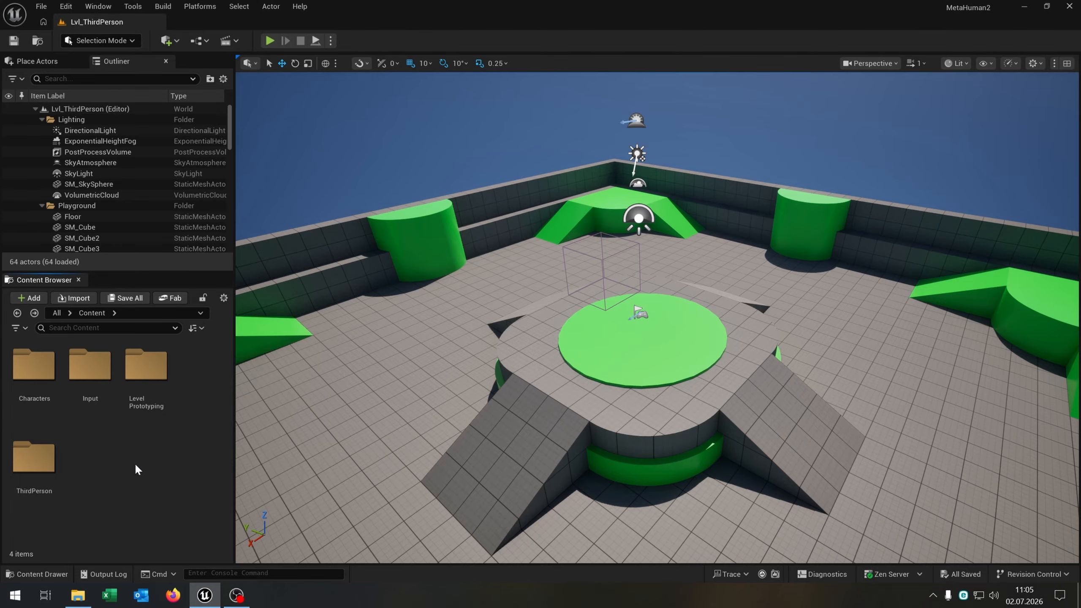
- Create a MetaHuman Character asset named Test in the Content folder and open it for editing
right_click(118, 449)
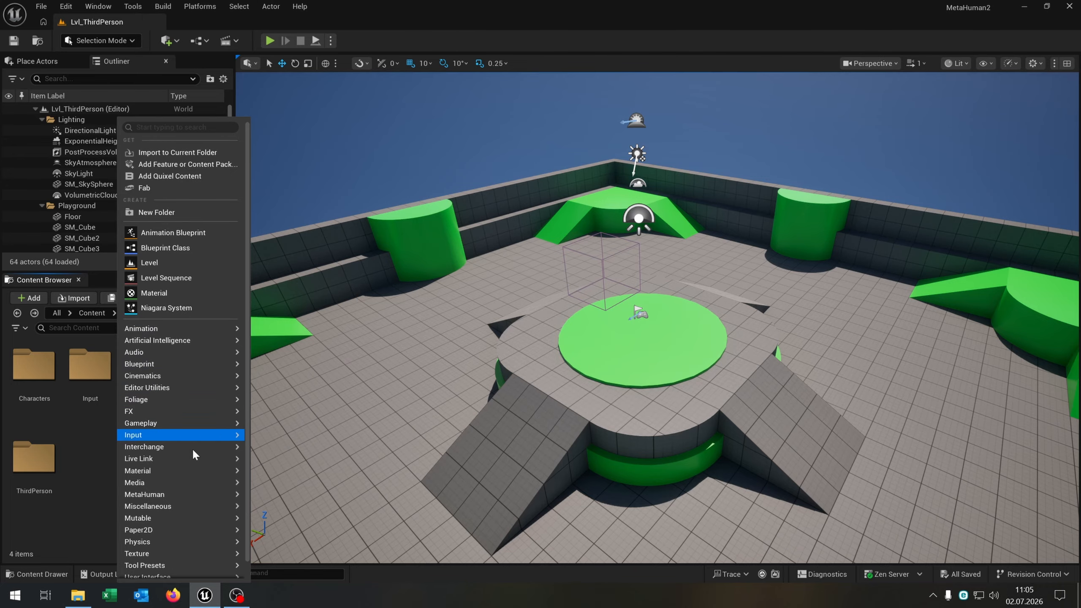
mouse_move(191, 494)
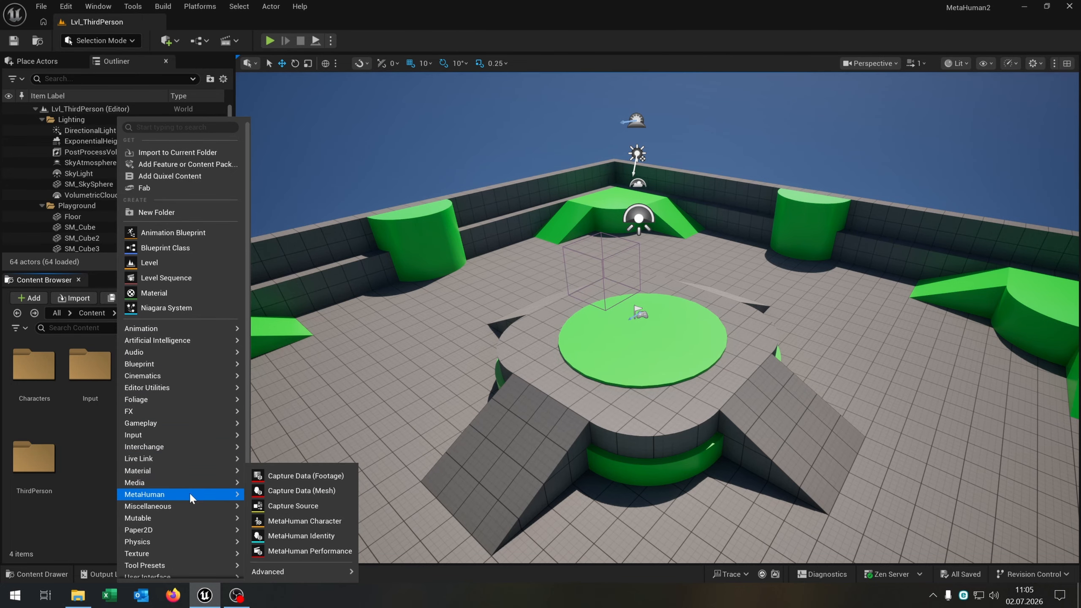
click(336, 523)
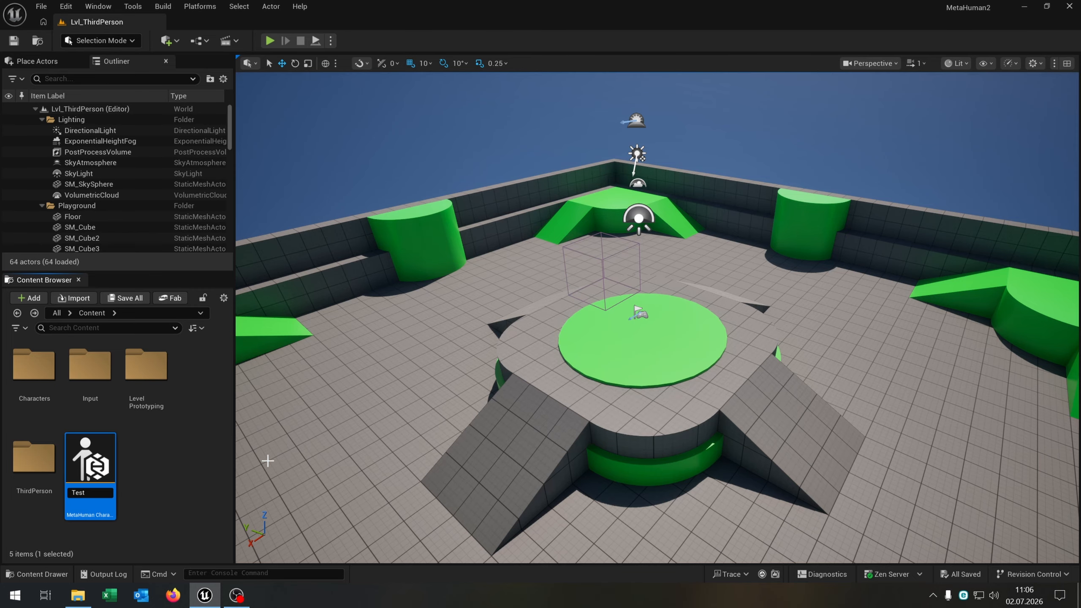
text(Test)
key(Return)
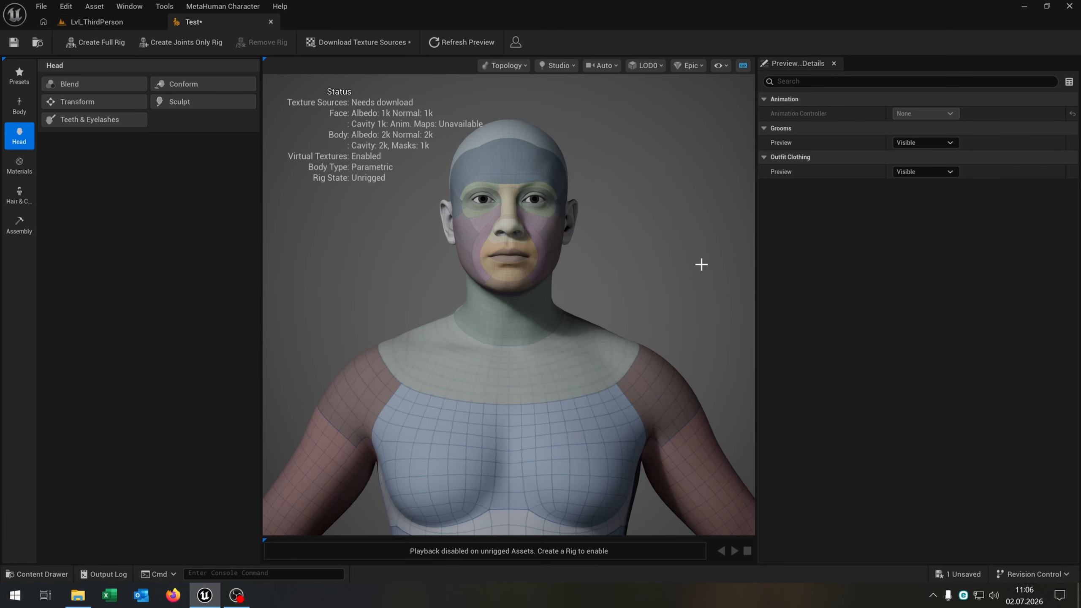
- Apply the Aera preset to the Test MetaHuman character
scroll(634, 283, down, 5)
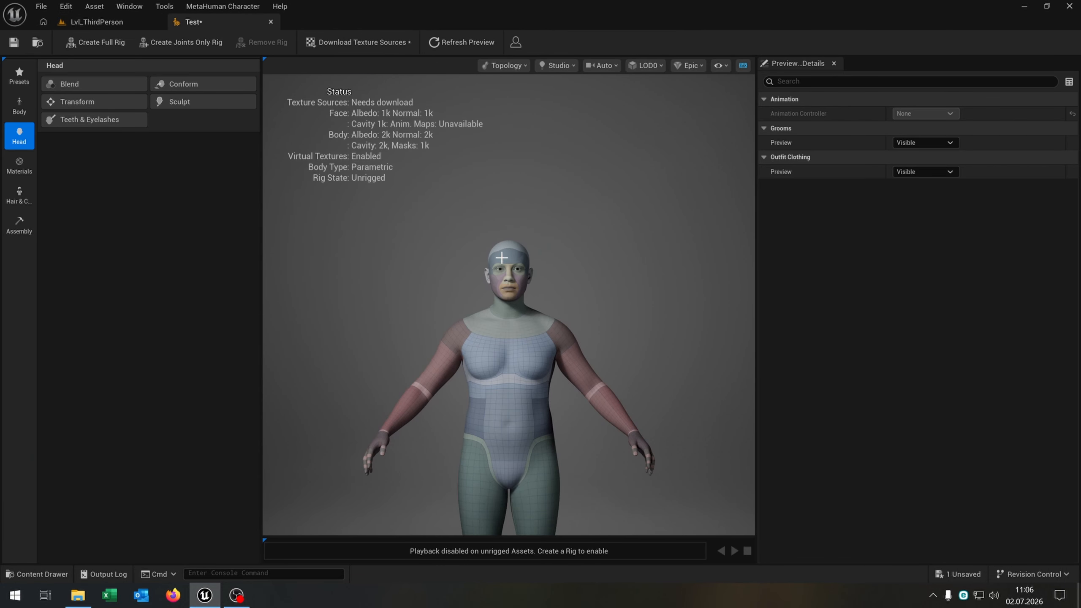
click(19, 81)
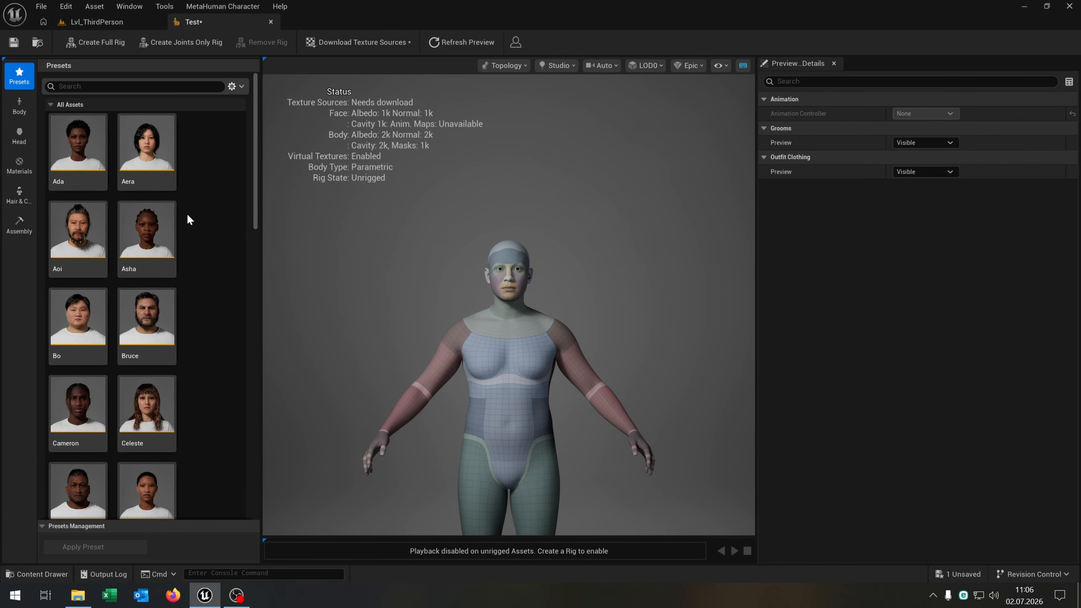
double_click(150, 143)
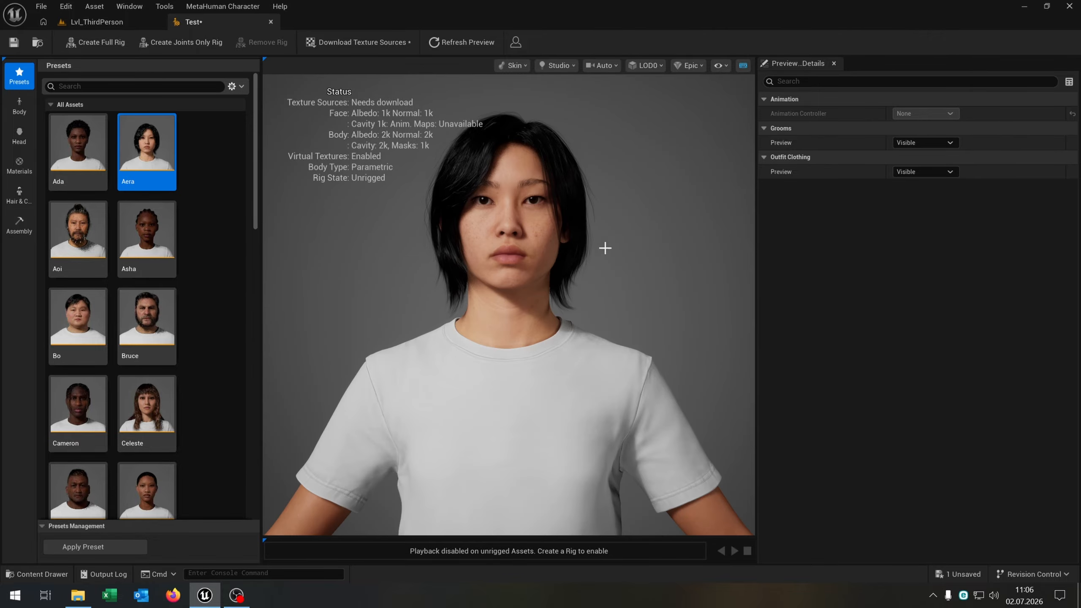
- Look through the character's Body, Head, Materials and Hair & Clothing settings and download its texture sources
click(24, 111)
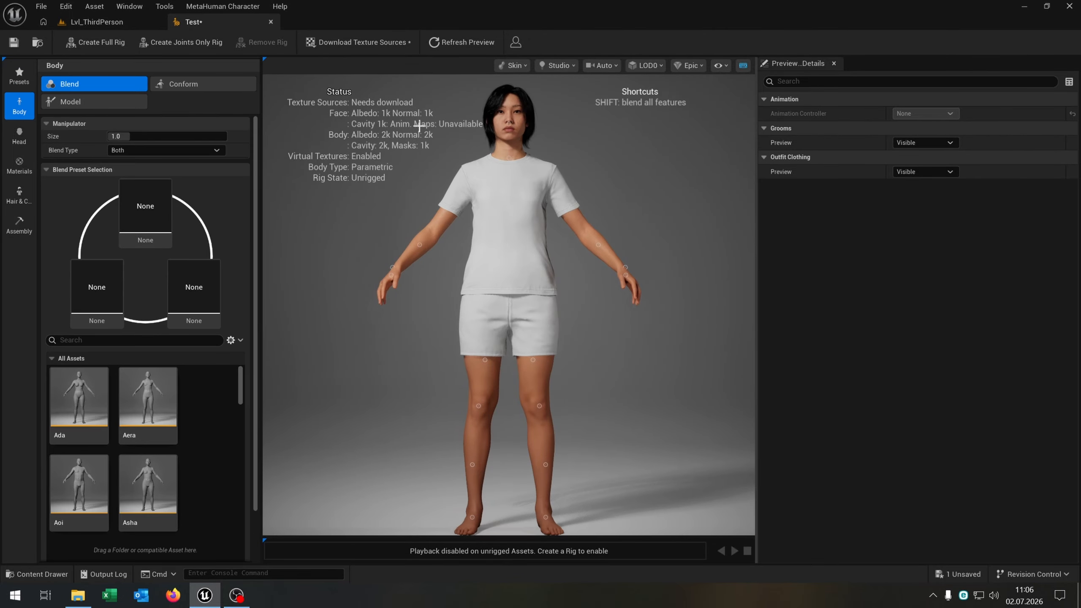
click(16, 140)
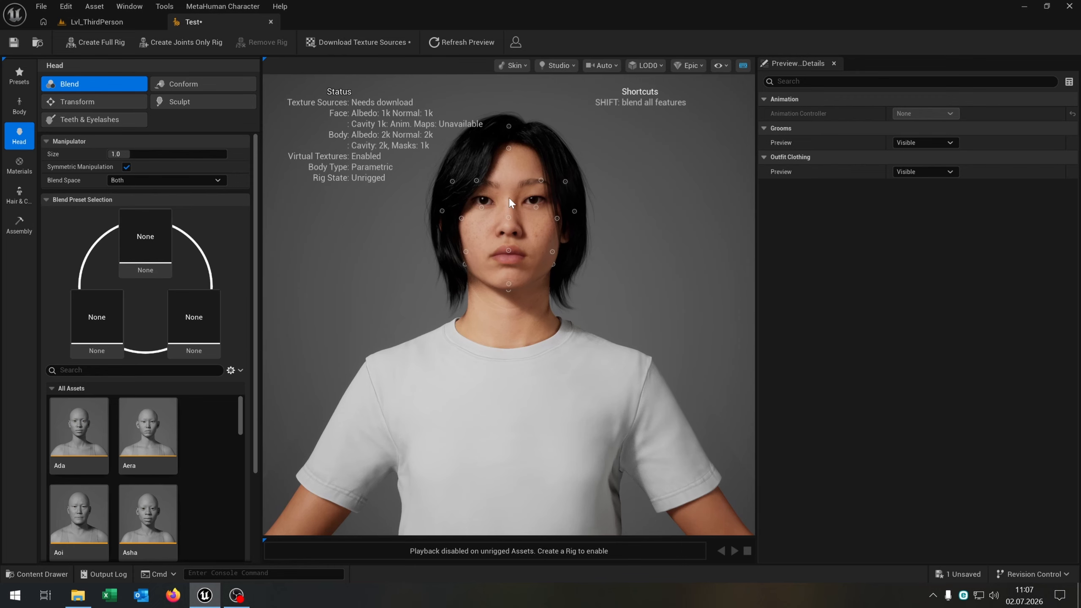
click(19, 166)
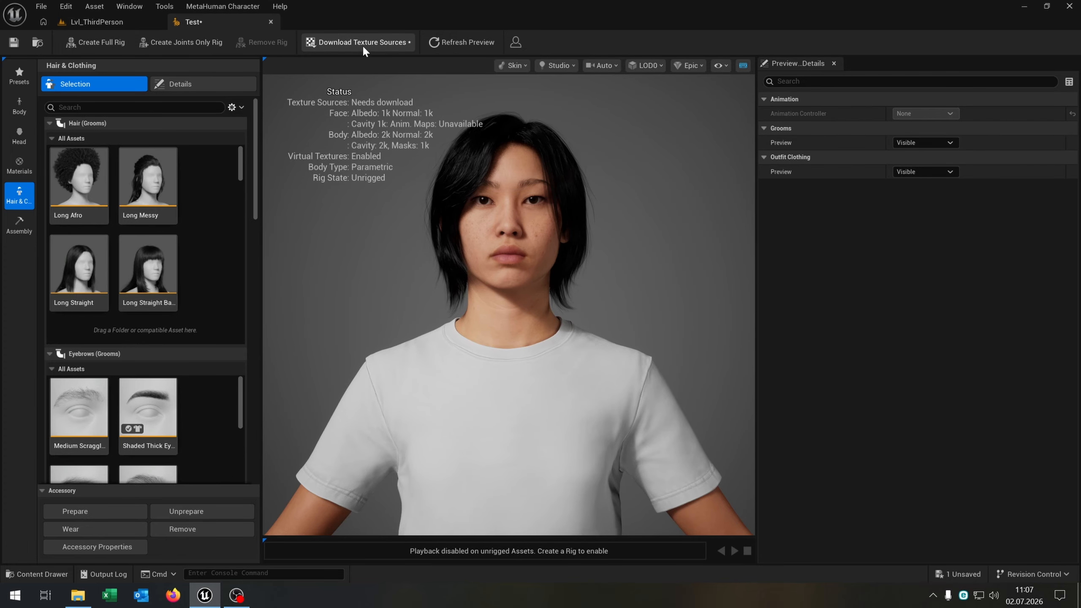
click(362, 46)
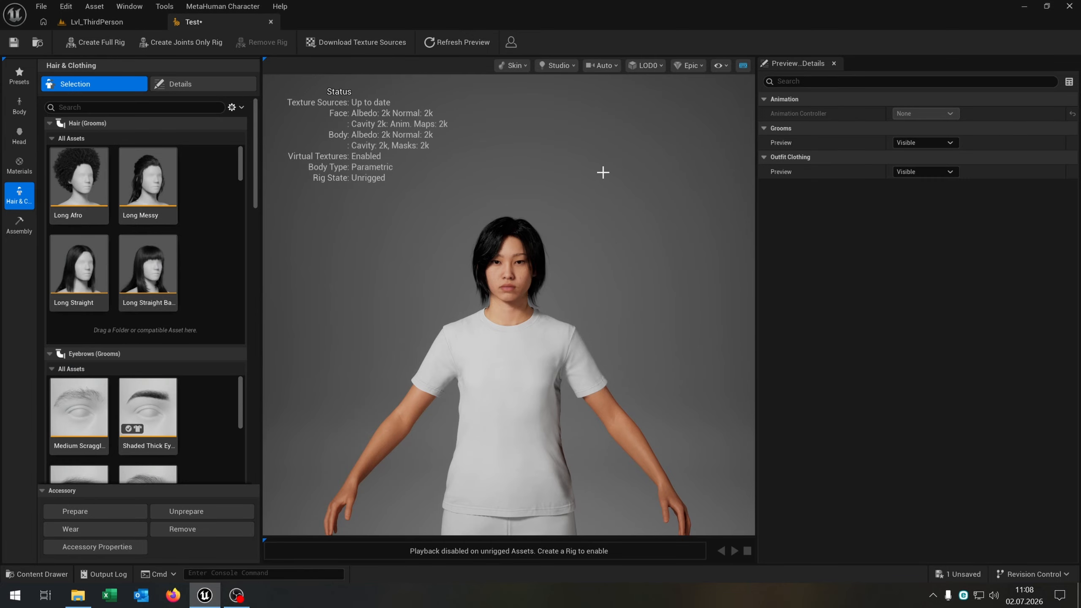
- Create a full rig for the character with the Assembly settings shown and play its preview animation
click(19, 224)
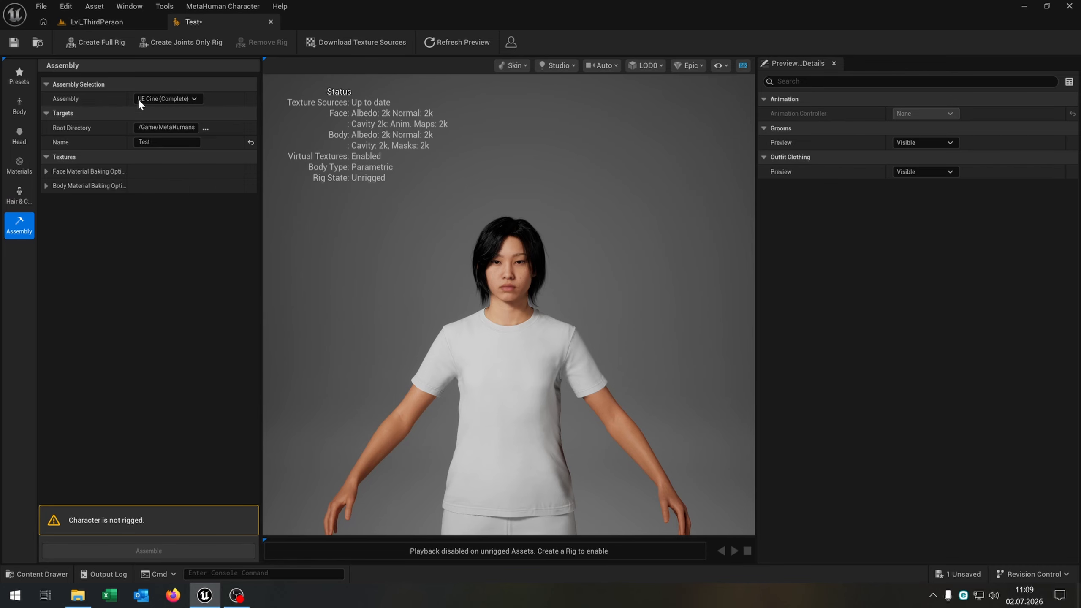
click(103, 42)
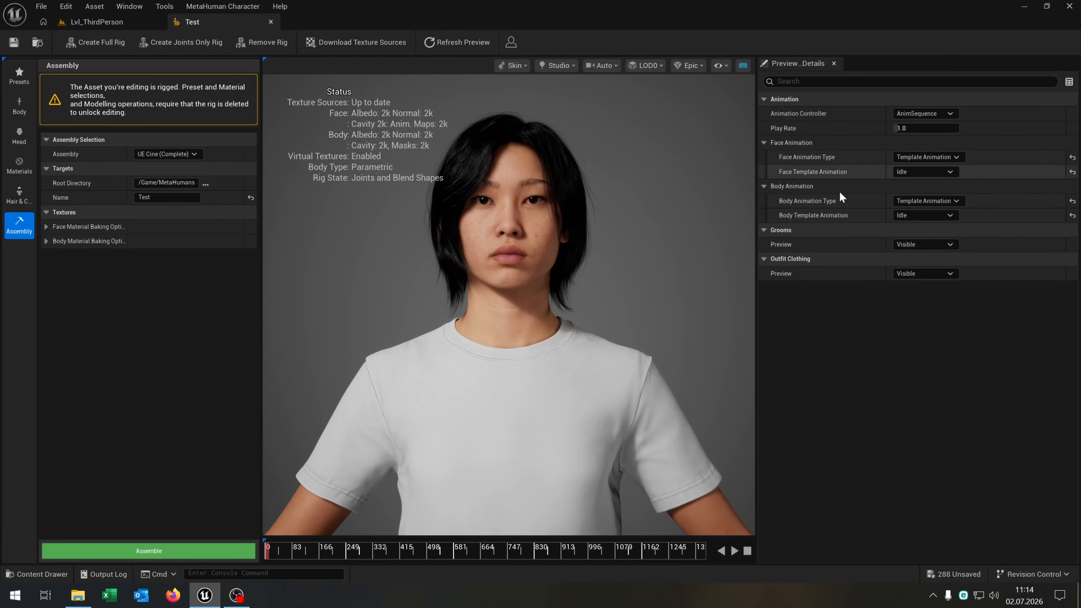
click(736, 551)
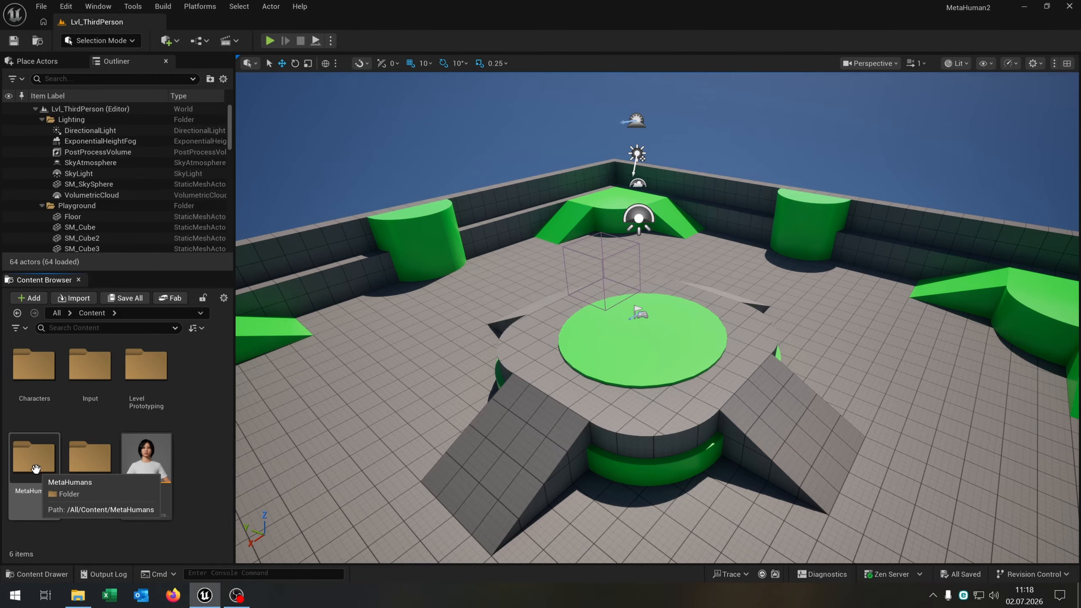
- Open the BP_Test blueprint from the MetaHumans/Test folder and view the whole character in its viewport
double_click(35, 463)
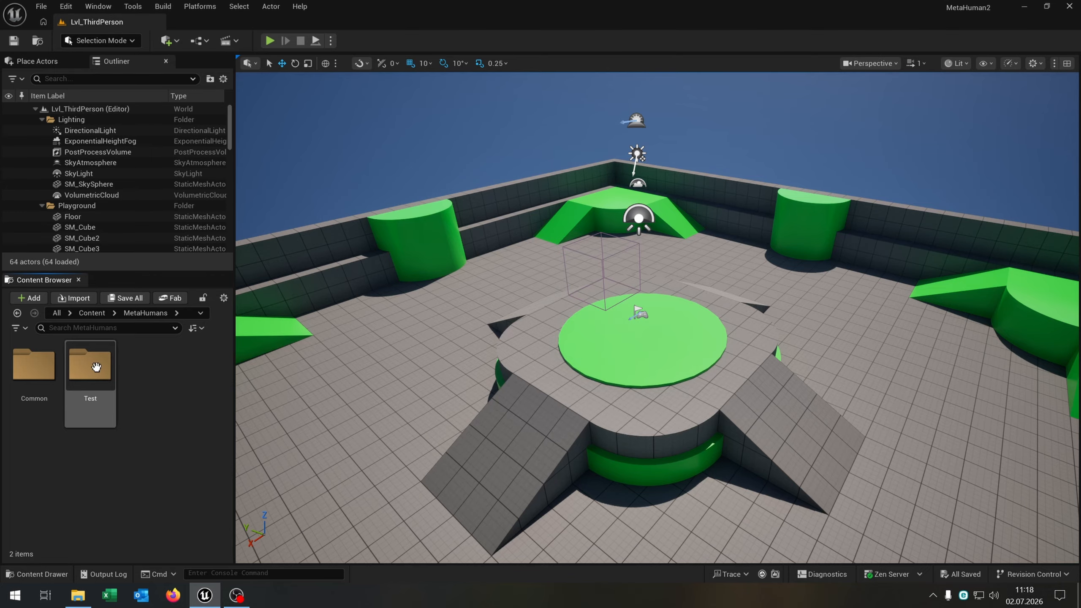
double_click(102, 381)
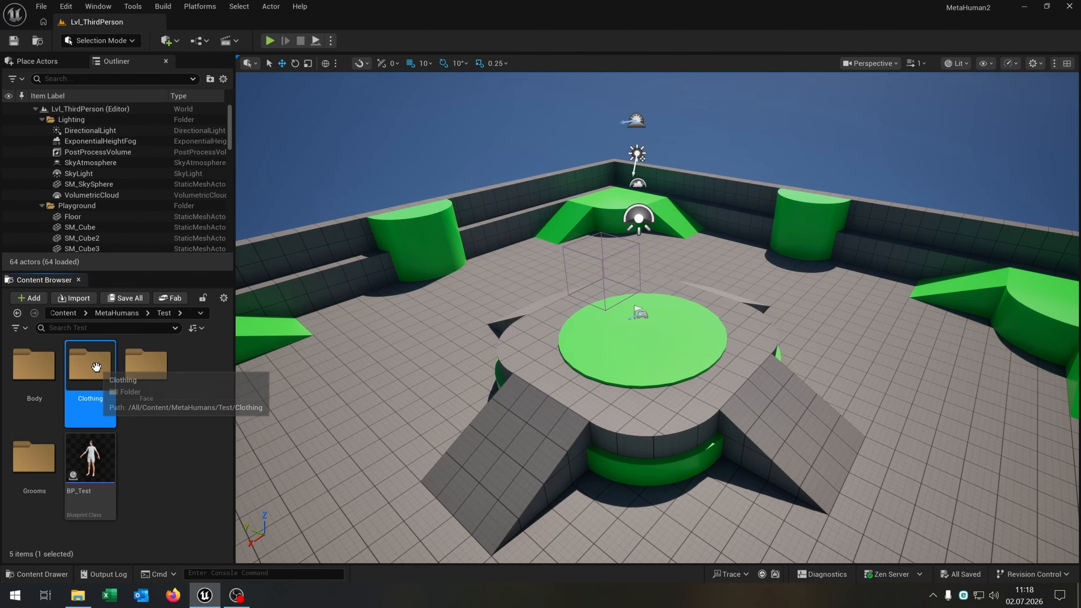
double_click(102, 466)
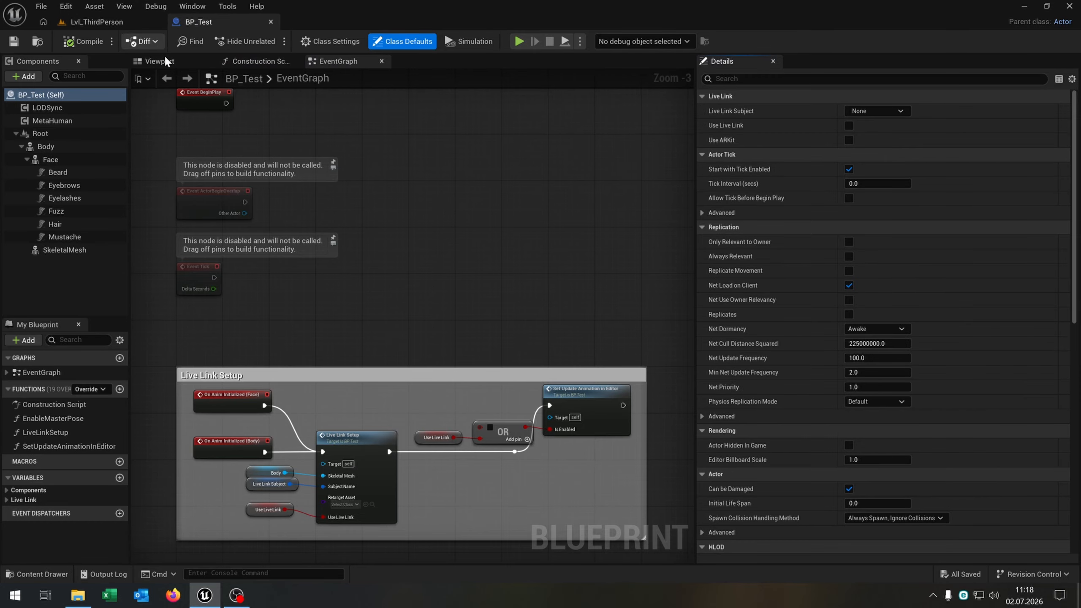
click(174, 61)
right_drag(463, 261, 456, 253)
drag(463, 262, 463, 217)
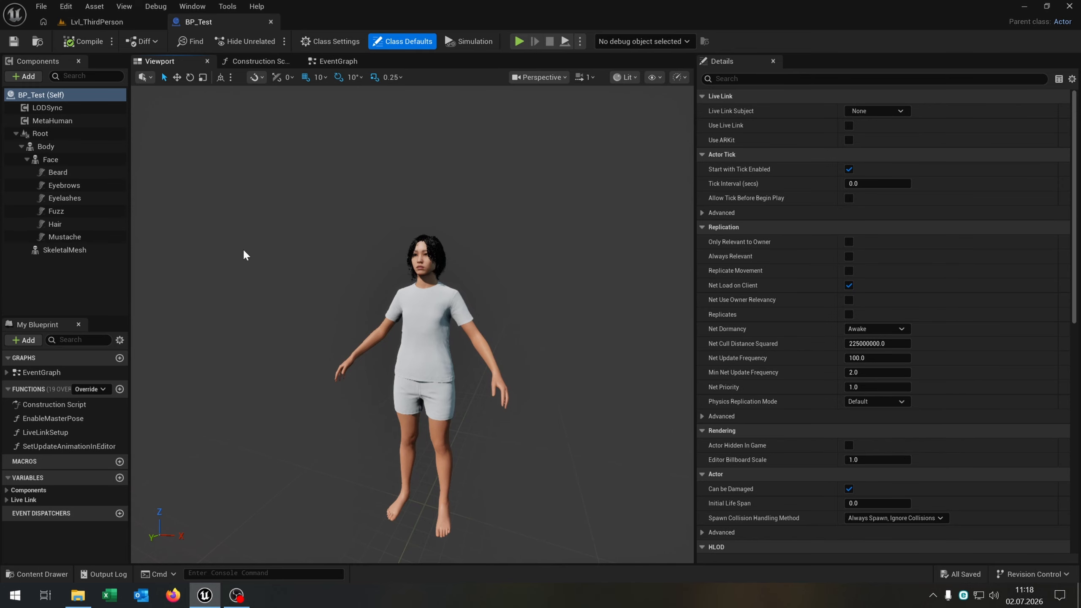
- Widen the component list and change the parent class of BP_Test to BP_ThirdPersonCharacter
drag(129, 186, 164, 195)
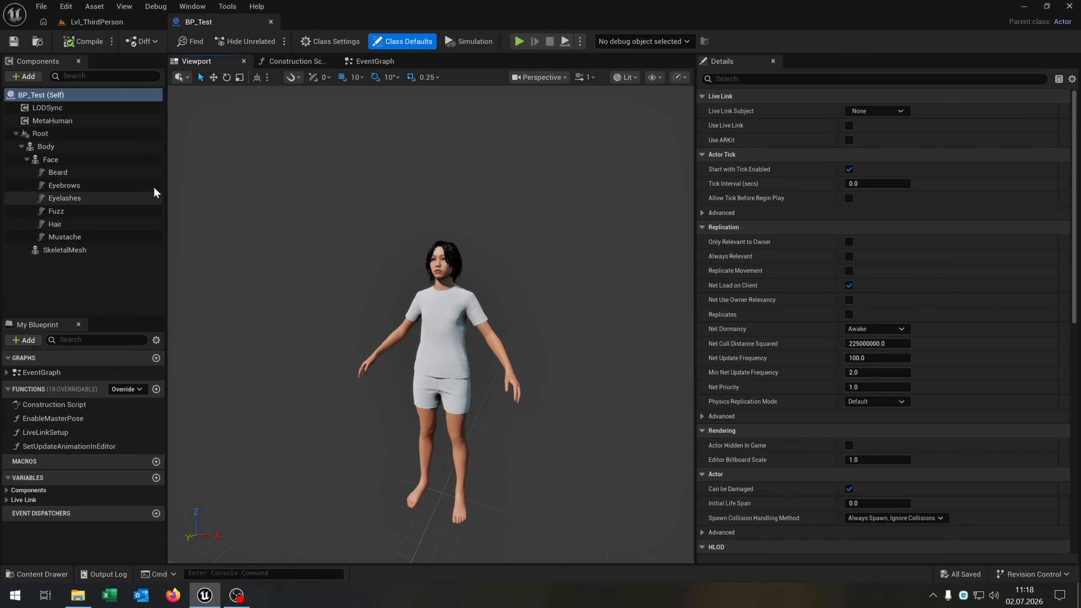
click(323, 42)
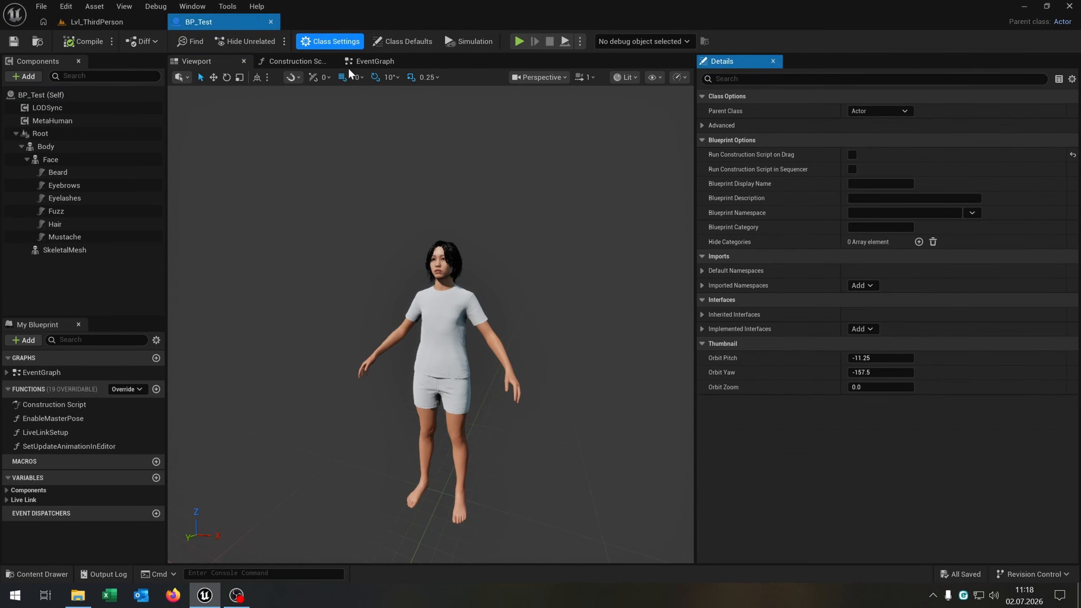
click(884, 111)
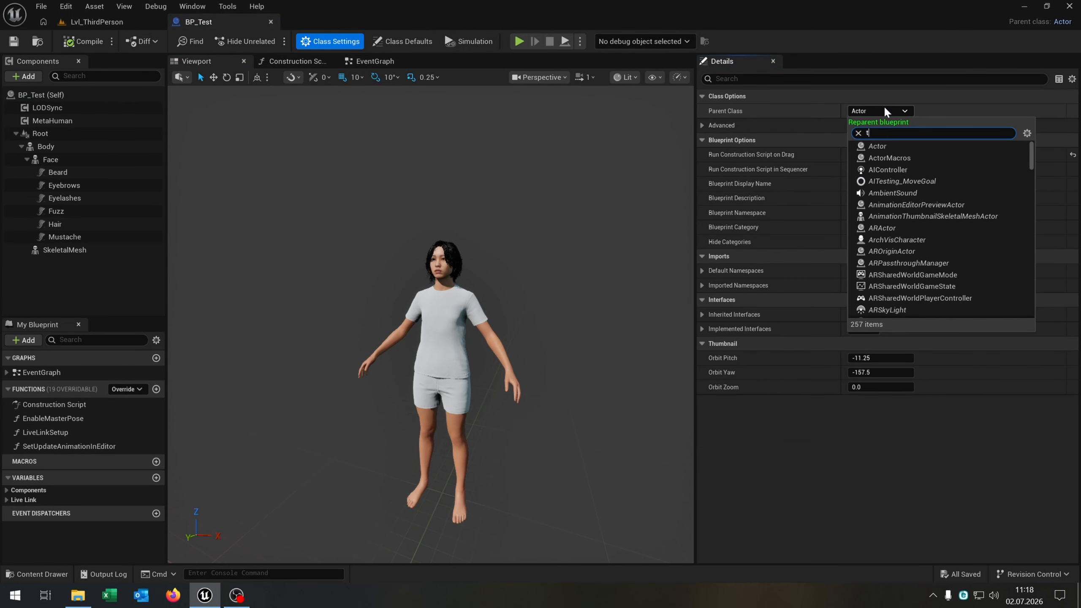
text(third)
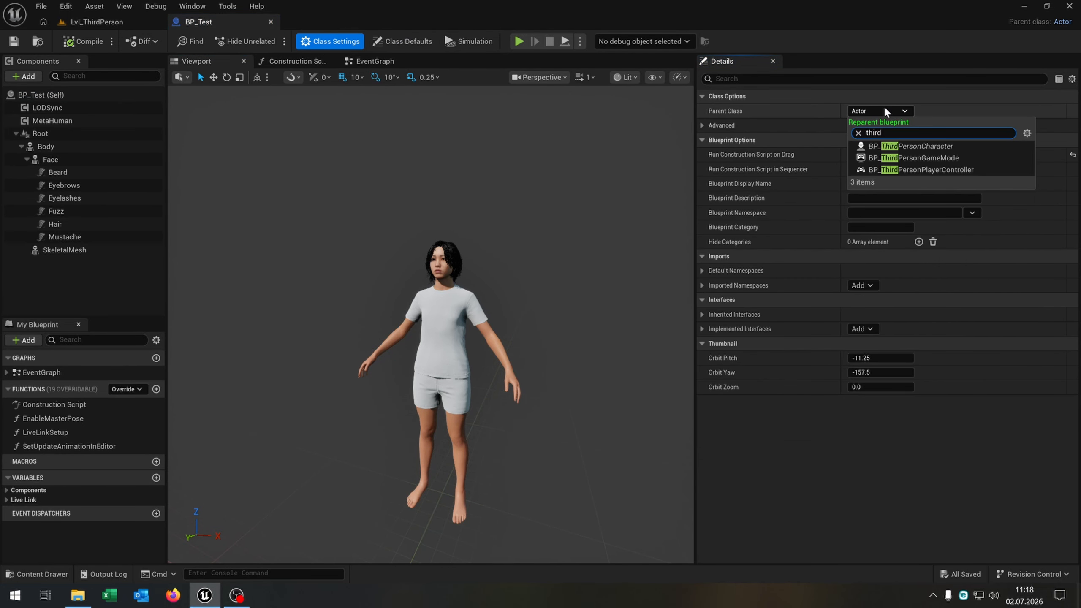
click(950, 146)
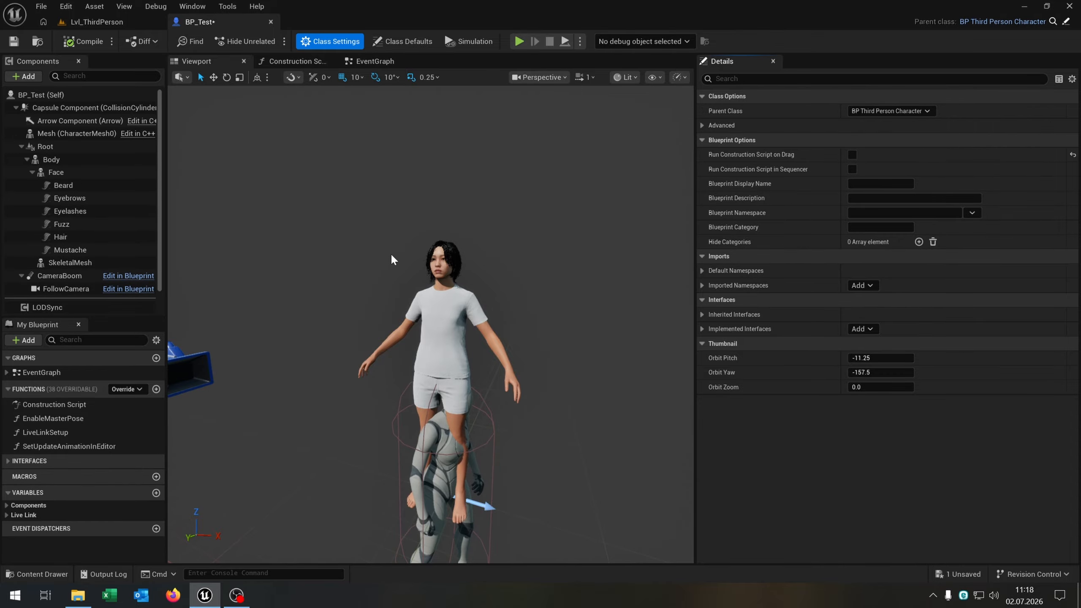
- Attach the Root component to Mesh (CharacterMesh0) and reset Root's location and rotation to their defaults
click(106, 146)
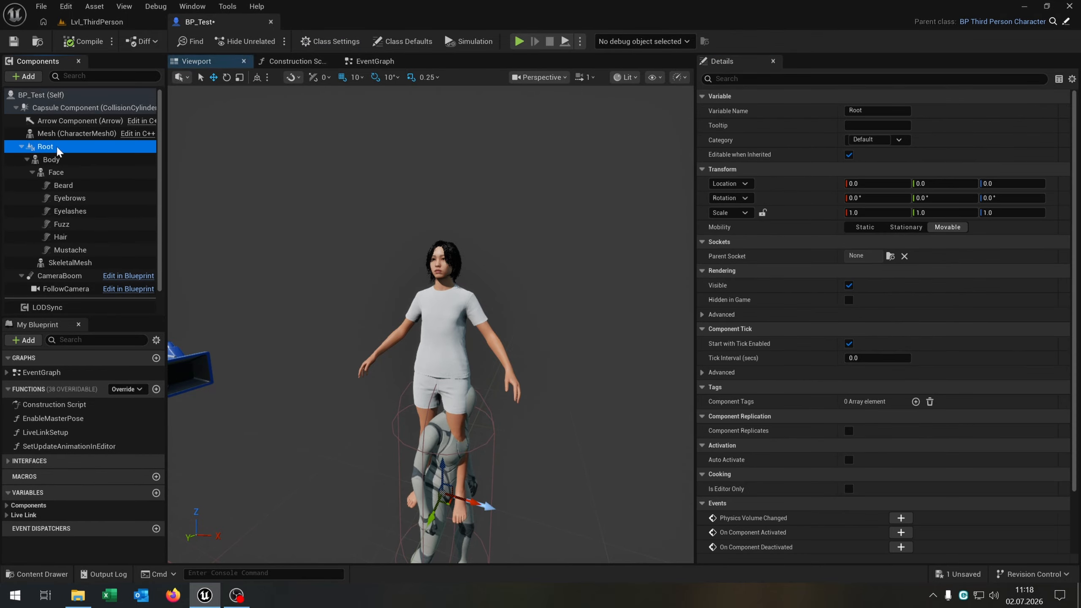
drag(47, 147, 63, 135)
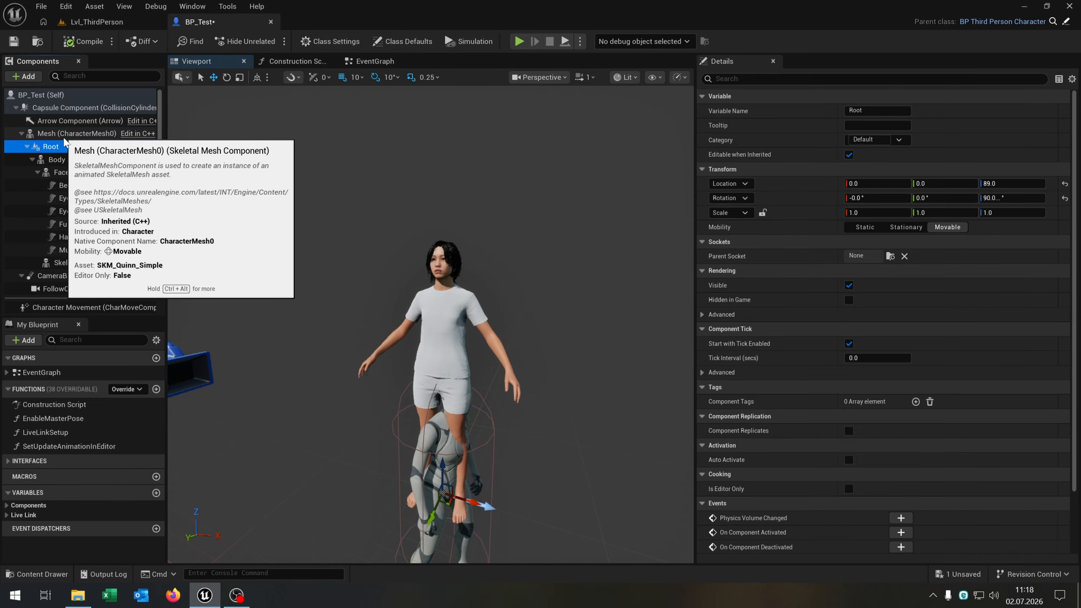
click(1064, 183)
click(1064, 198)
mouse_move(638, 304)
right_down()
mouse_move(639, 337)
mouse_move(617, 362)
mouse_move(604, 311)
mouse_move(629, 304)
right_up()
- Hide the mannequin by turning off the Visible property of the Mesh (CharacterMesh0) component
click(76, 134)
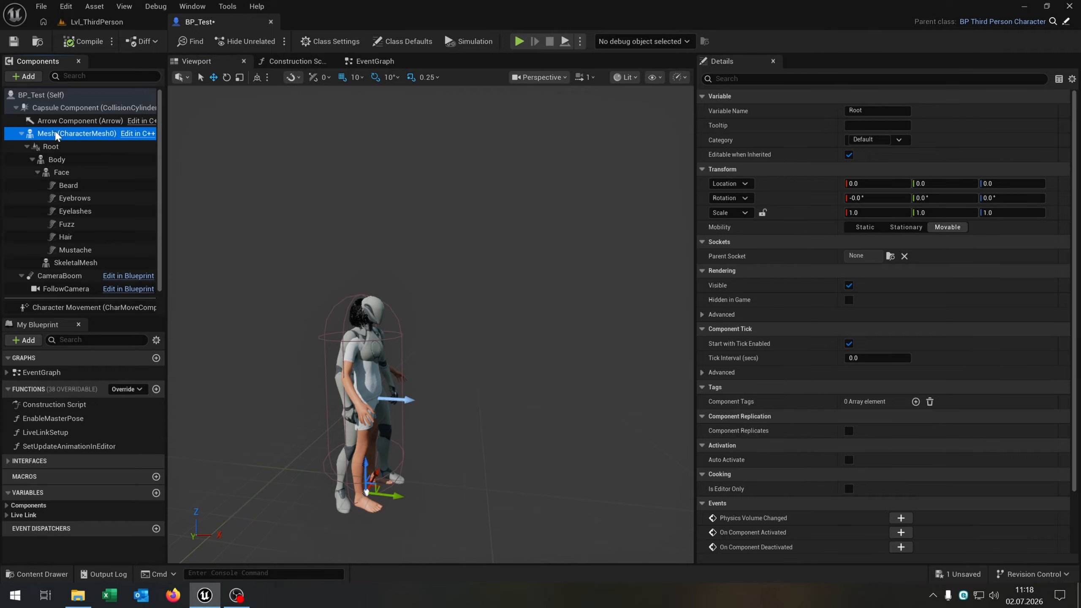
click(787, 82)
text(visai)
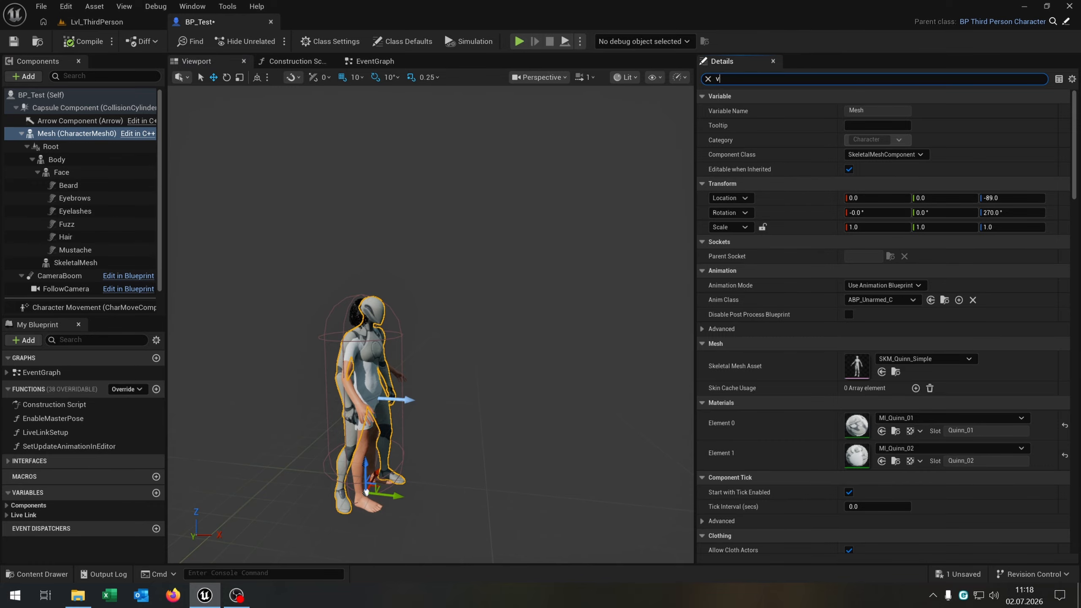
key(BackSpace)
key(BackSpace)
text(i)
click(852, 154)
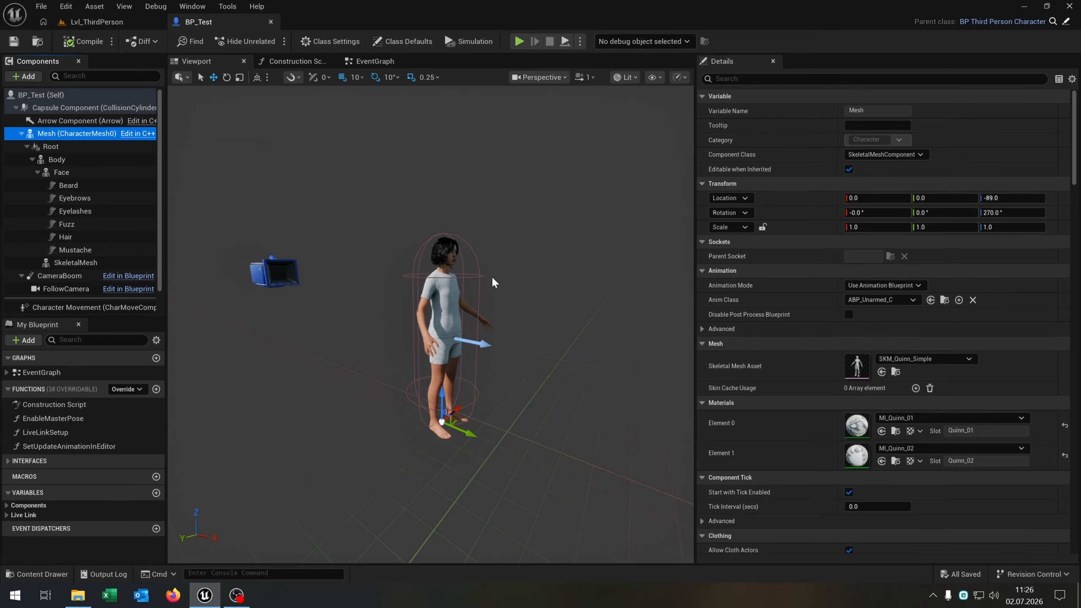
- Open SKM_Quinn_Simple from the Mesh component and SKM_Test_BodyMesh from the Body component, and start editing the body mesh's skeleton
click(895, 371)
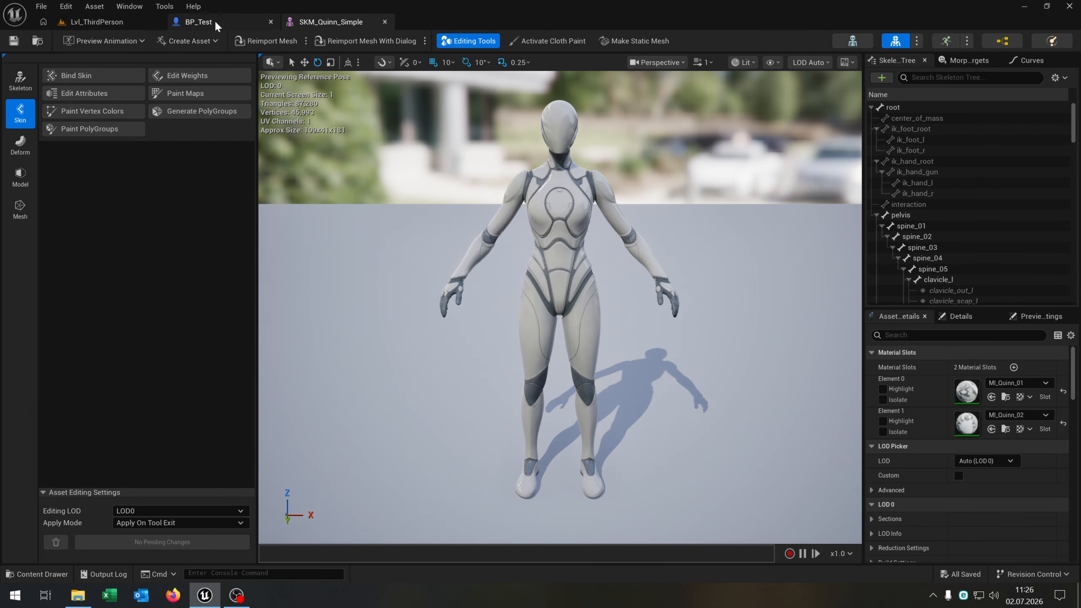
click(213, 21)
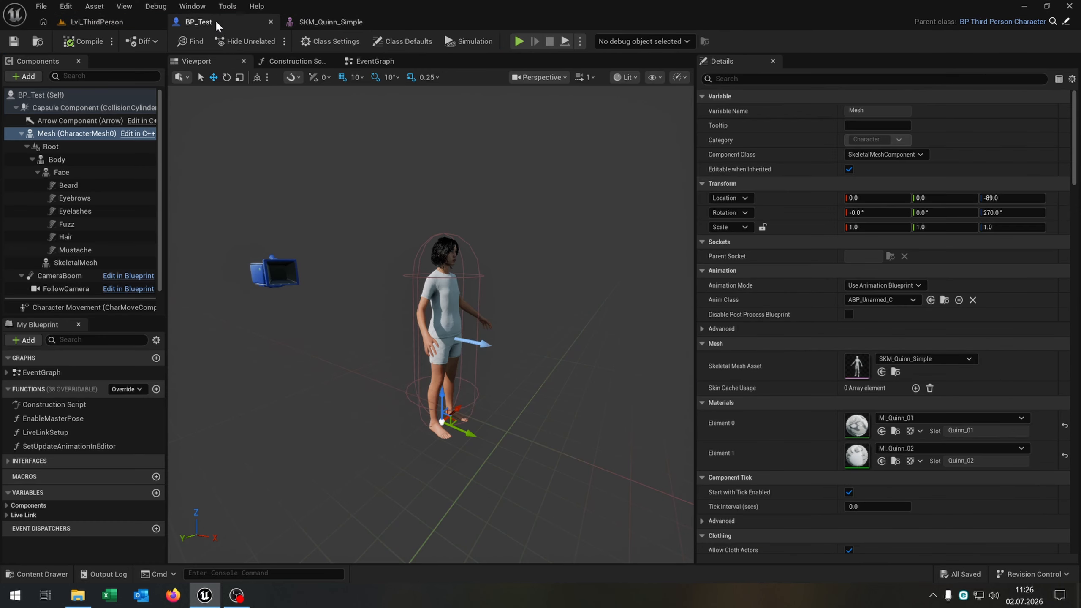
click(57, 159)
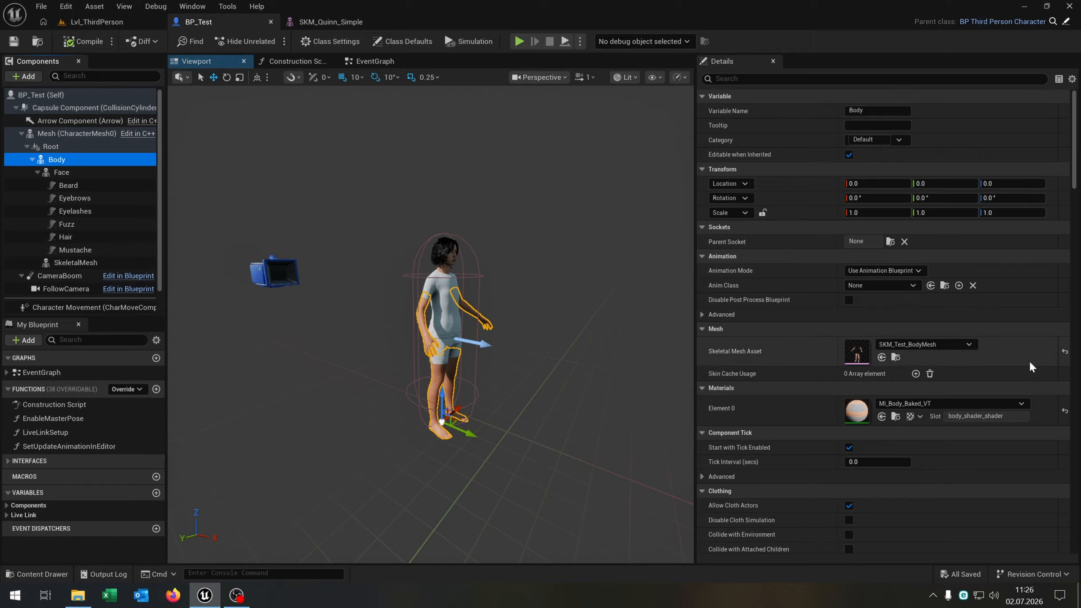
click(895, 356)
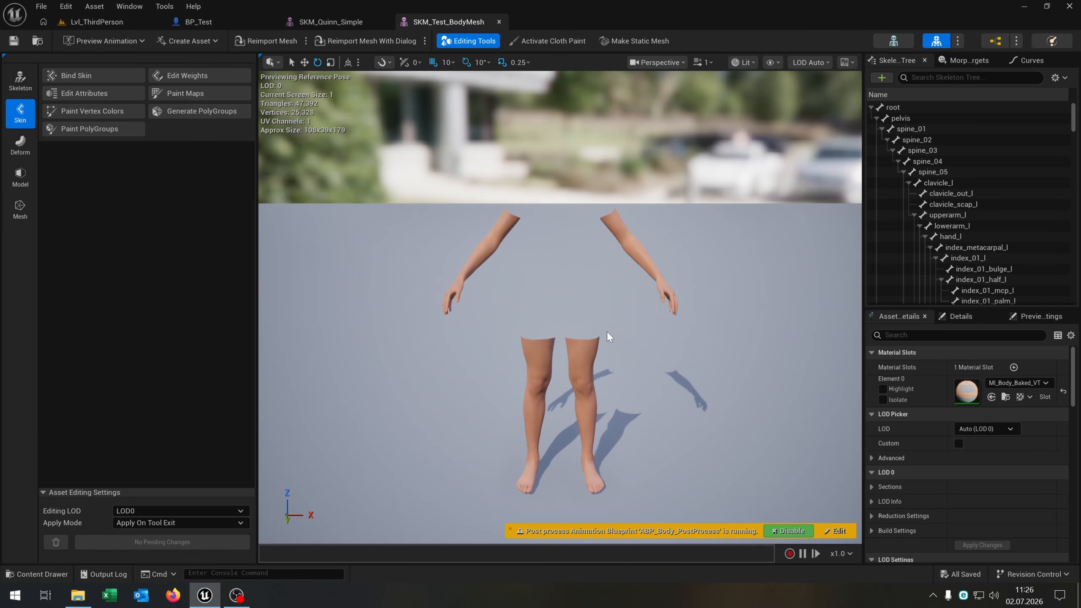
click(15, 80)
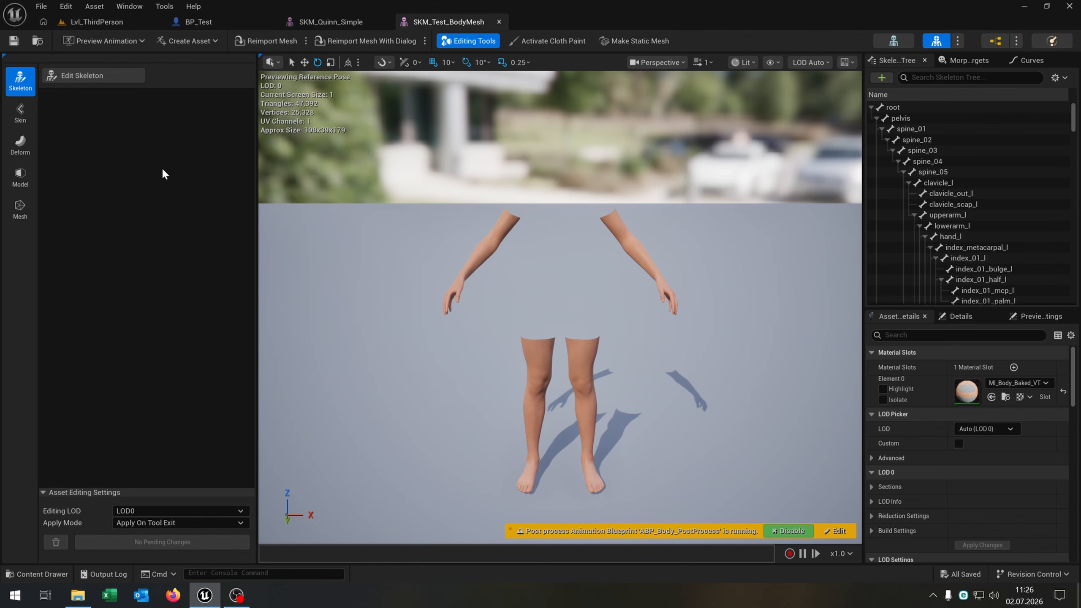
click(112, 76)
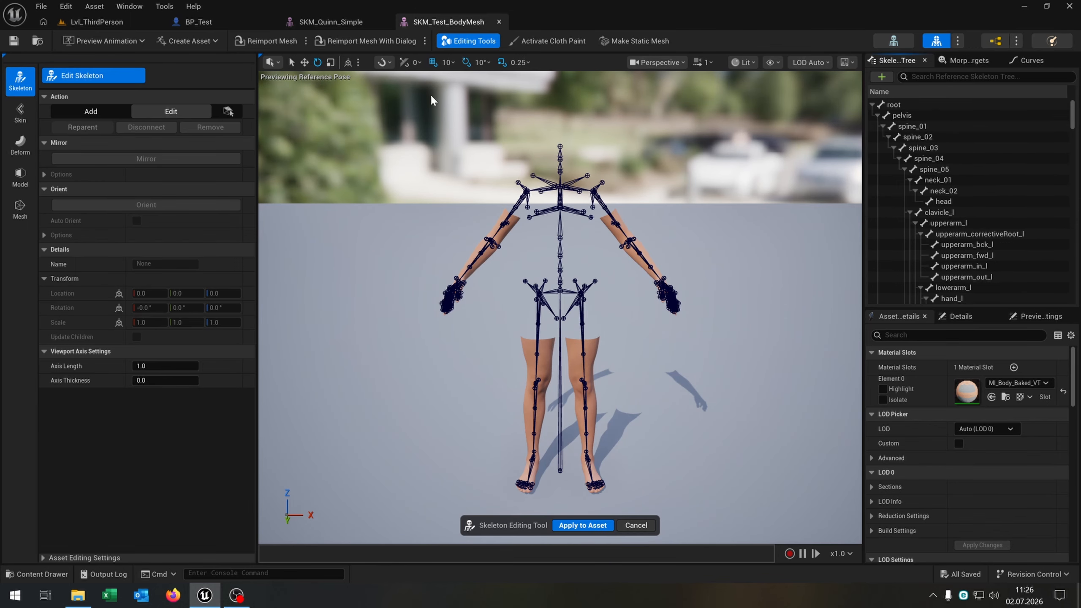
- Start editing SKM_Quinn_Simple's skeleton and copy the bones from ik_foot_root through center_of_mass, including the ik_hand and interaction bones
click(318, 25)
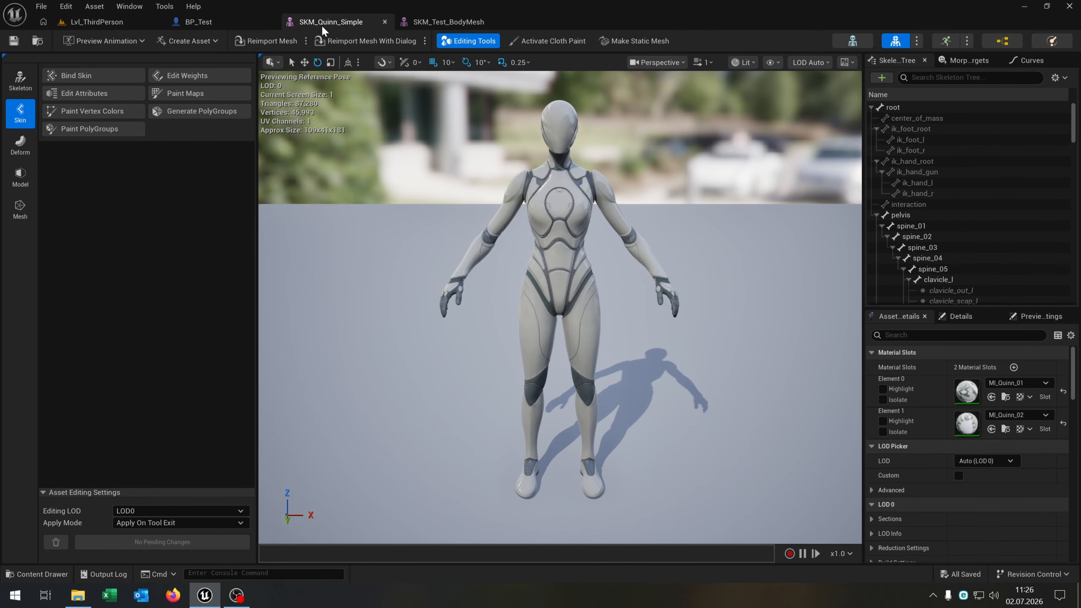
click(26, 84)
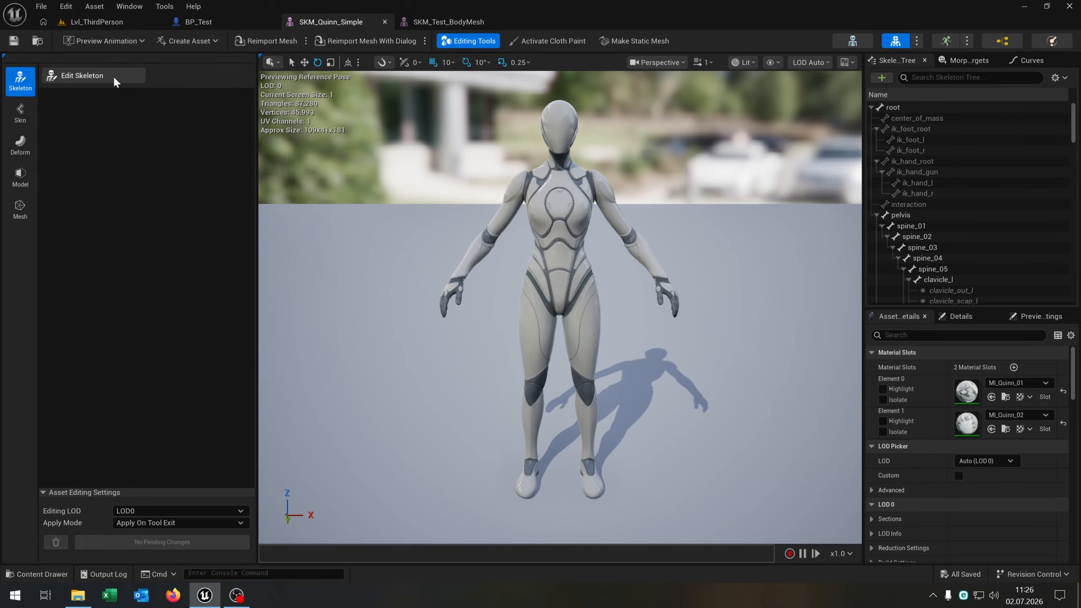
click(114, 75)
drag(1073, 130, 1068, 294)
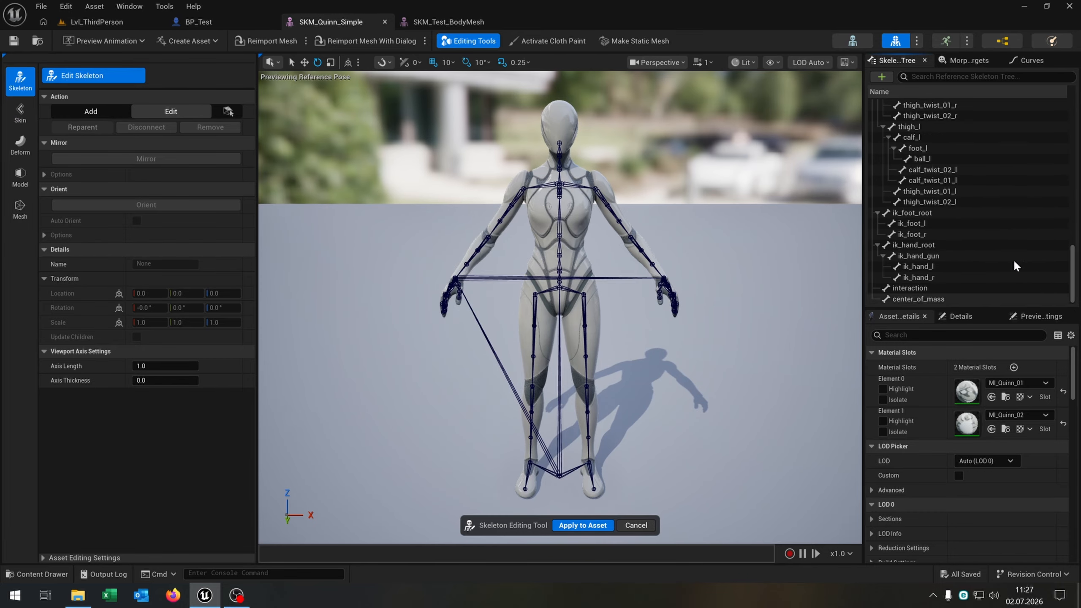
click(930, 216)
shift+click(1005, 299)
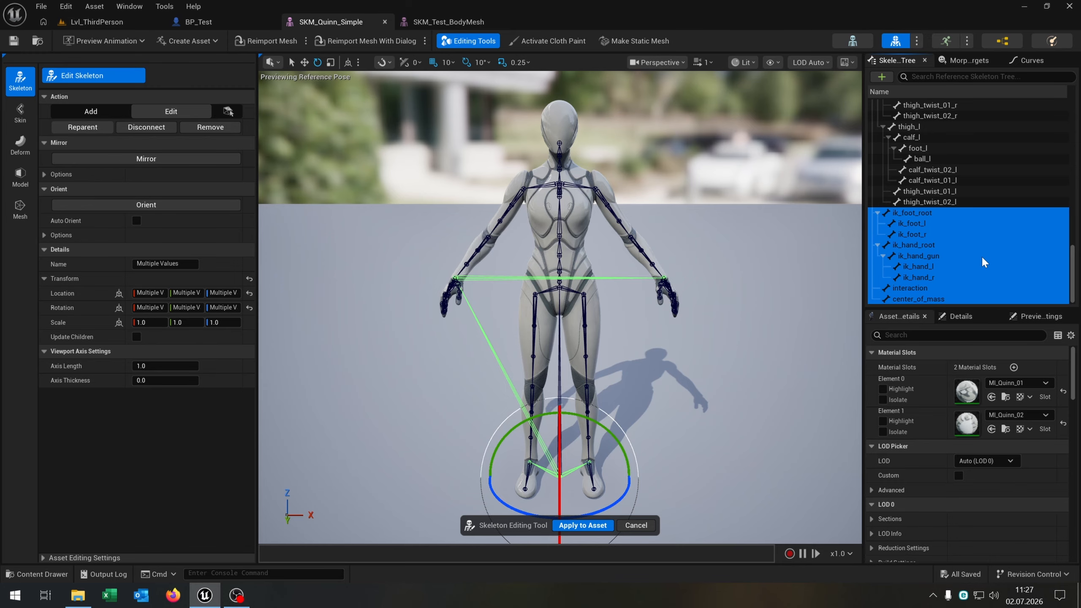
- Paste the copied bones under the root bone of SKM_Test_BodyMesh and apply the skeleton edit to the asset
click(449, 21)
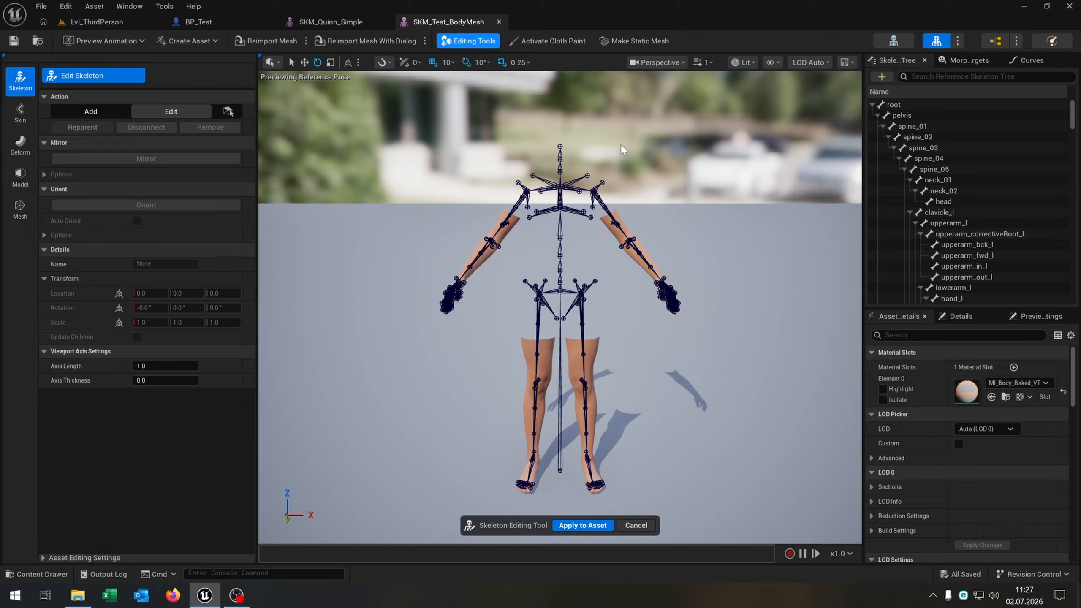
click(915, 101)
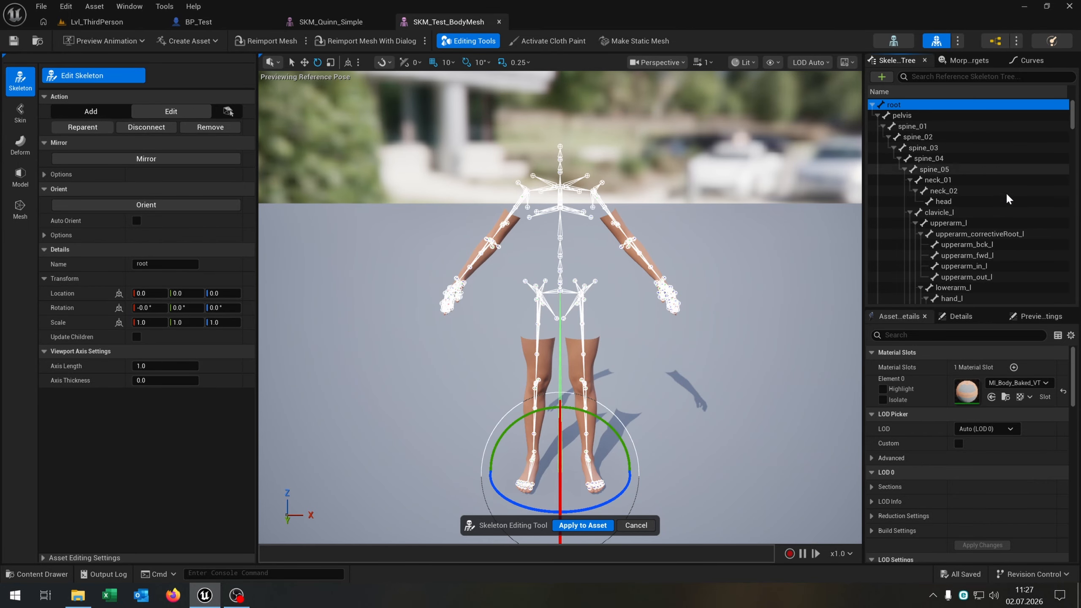
key(ctrl+v)
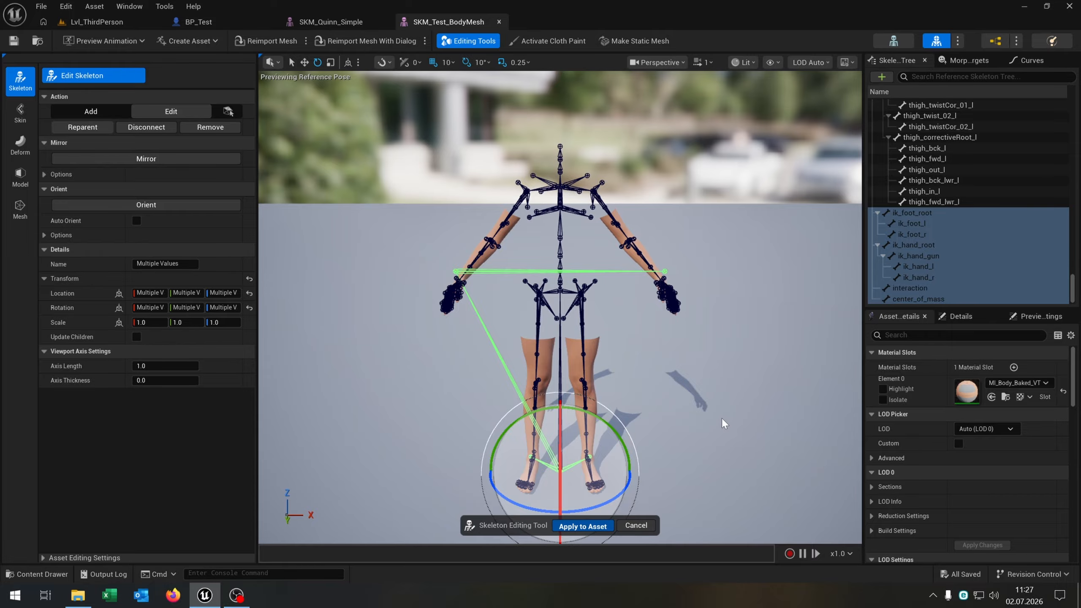
key(Return)
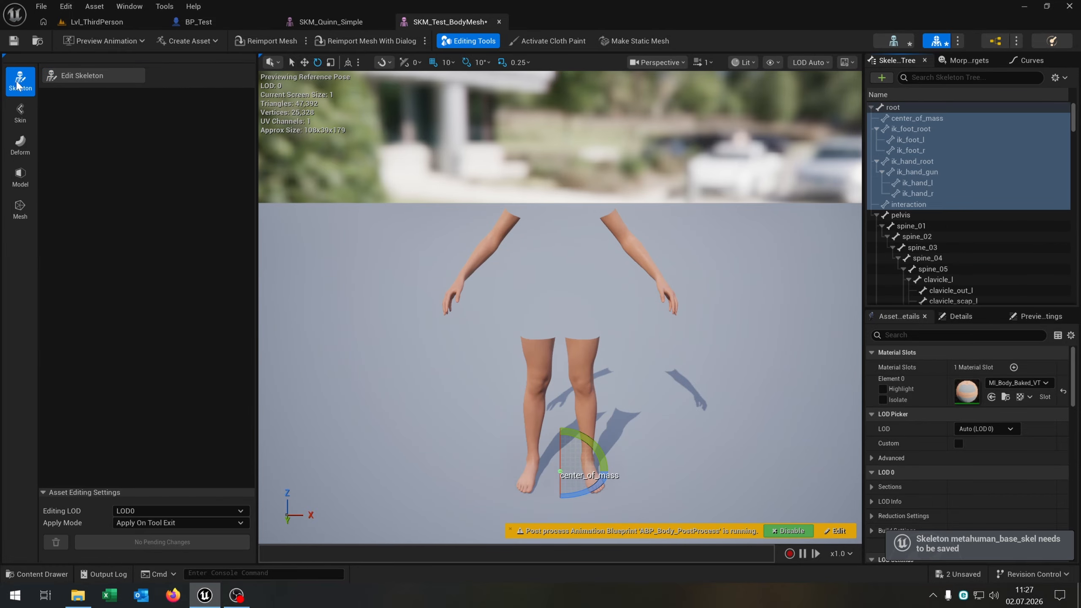
- Save and close SKM_Test_BodyMesh, and close SKM_Quinn_Simple after cancelling its skeleton editing
click(14, 42)
click(498, 22)
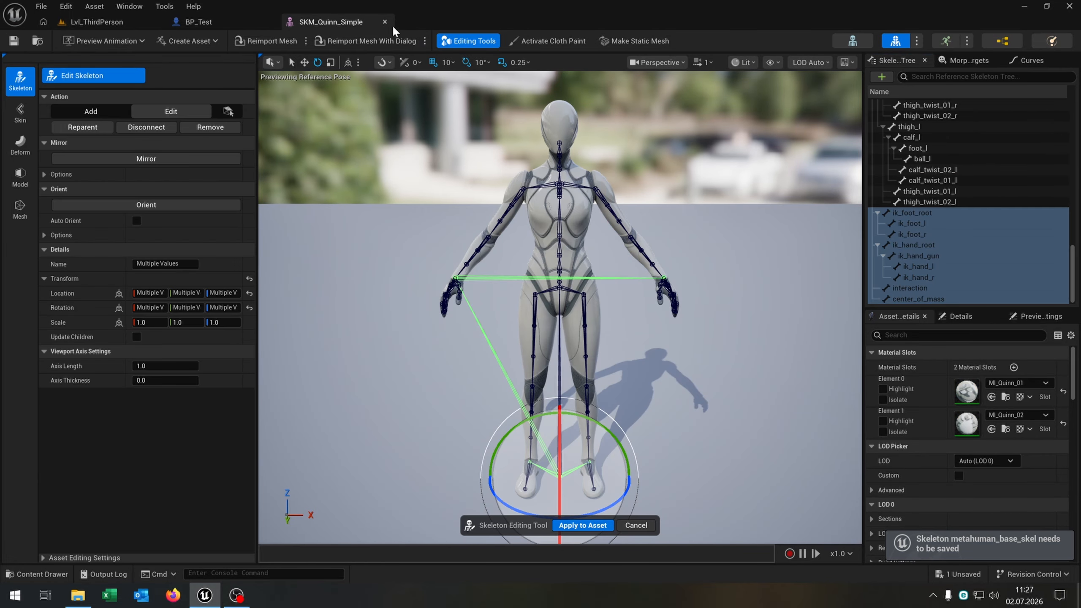
click(635, 524)
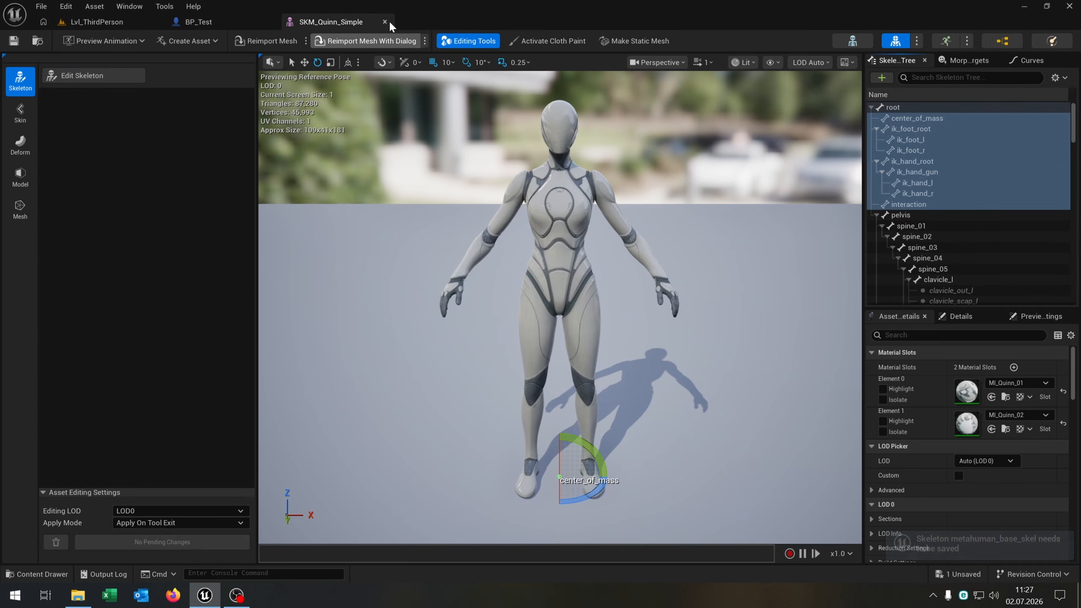
click(385, 21)
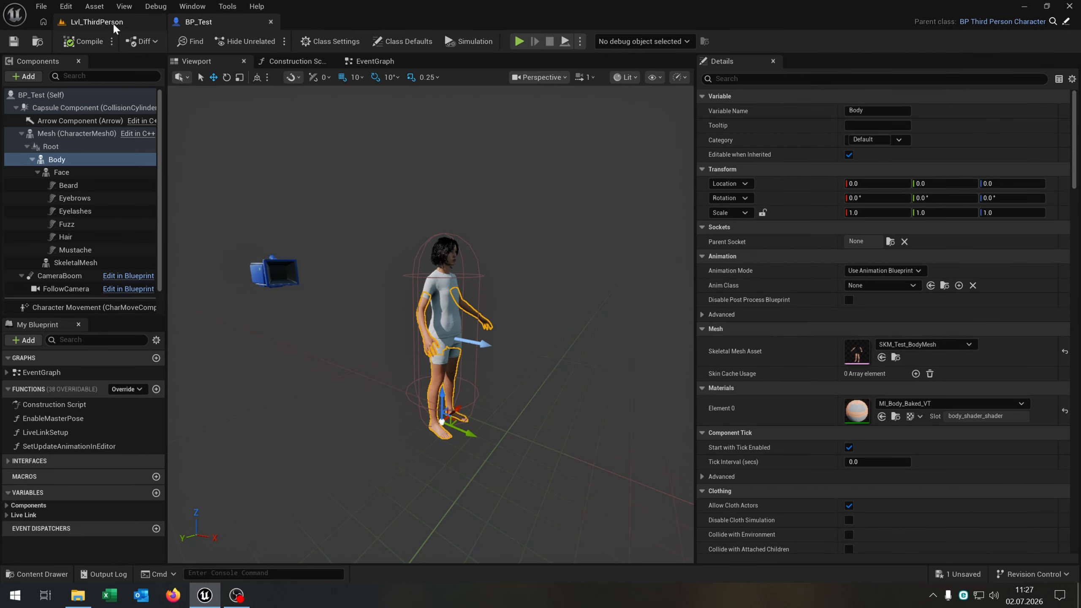
- Browse the level's project content to Characters/Mannequins/Anims/Unarmed and select the ABP_Unarmed animation blueprint
click(97, 21)
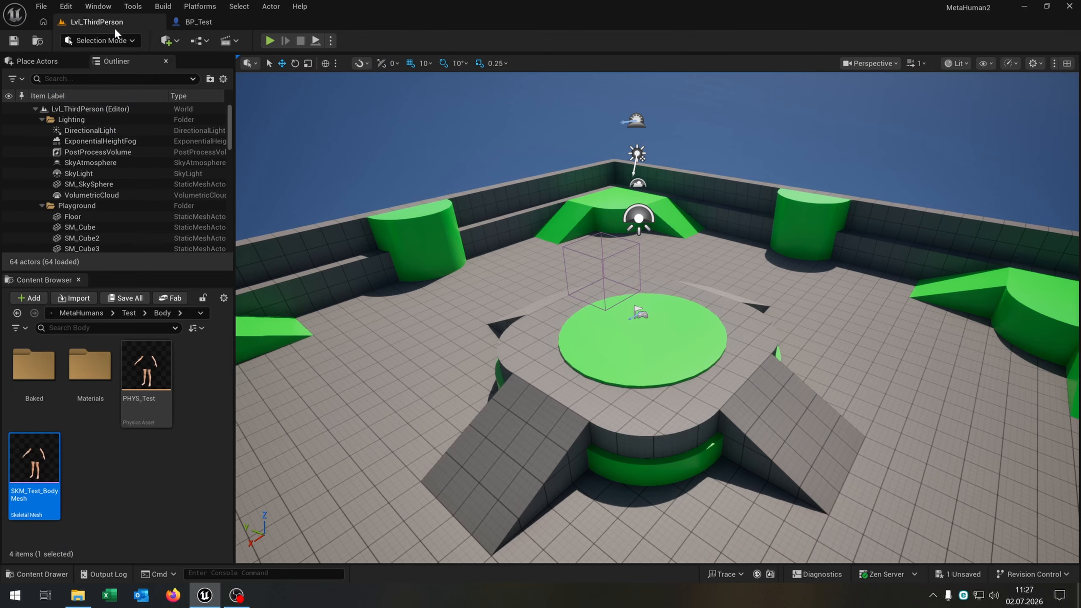
click(82, 313)
click(92, 313)
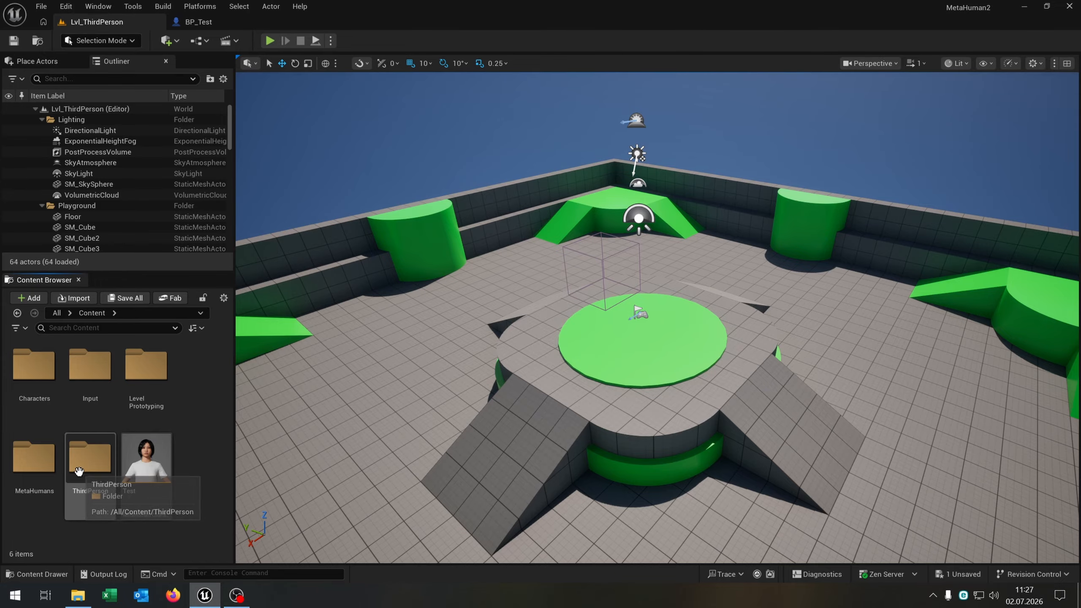
double_click(44, 381)
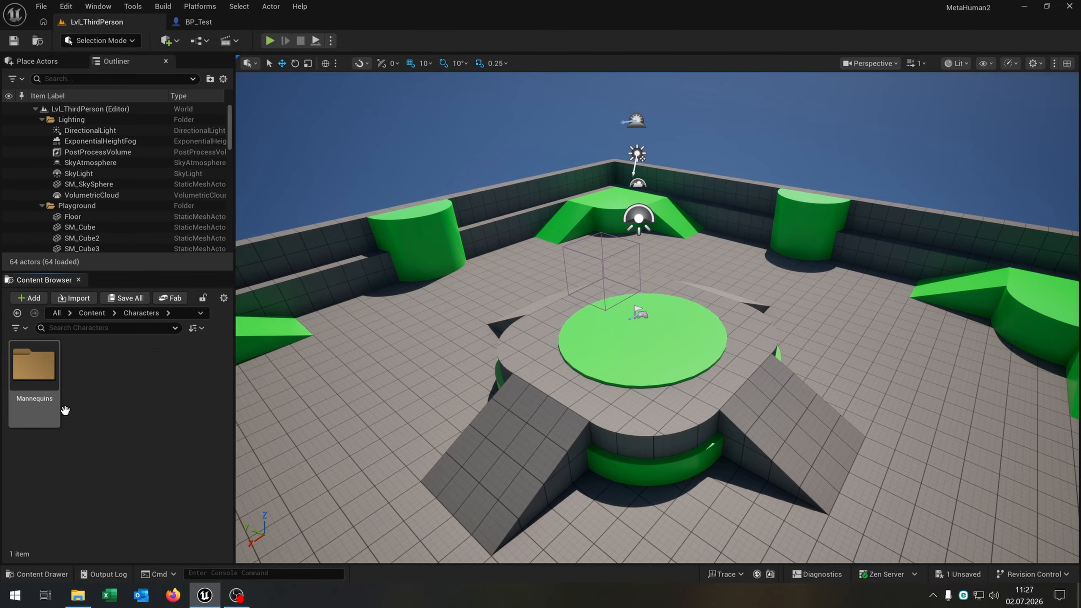
double_click(45, 384)
double_click(46, 384)
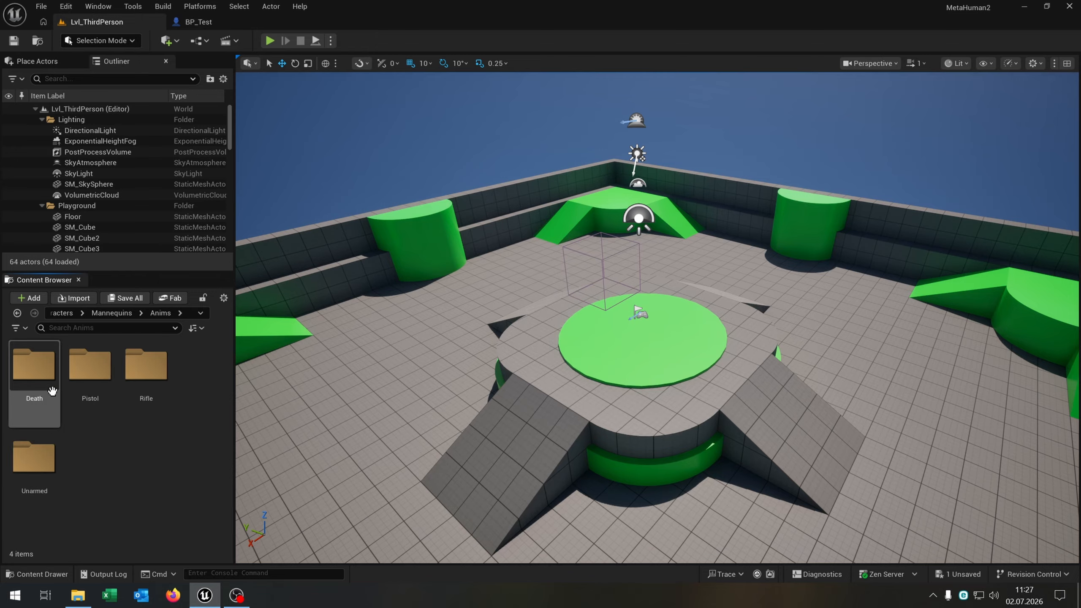
double_click(35, 458)
click(90, 458)
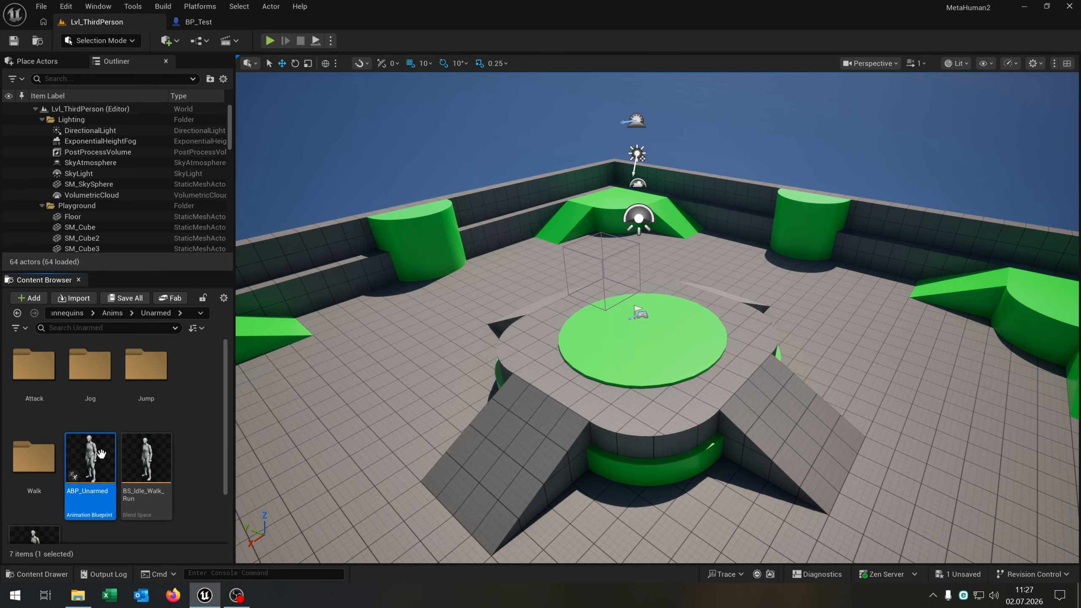
scroll(210, 507, down, 1)
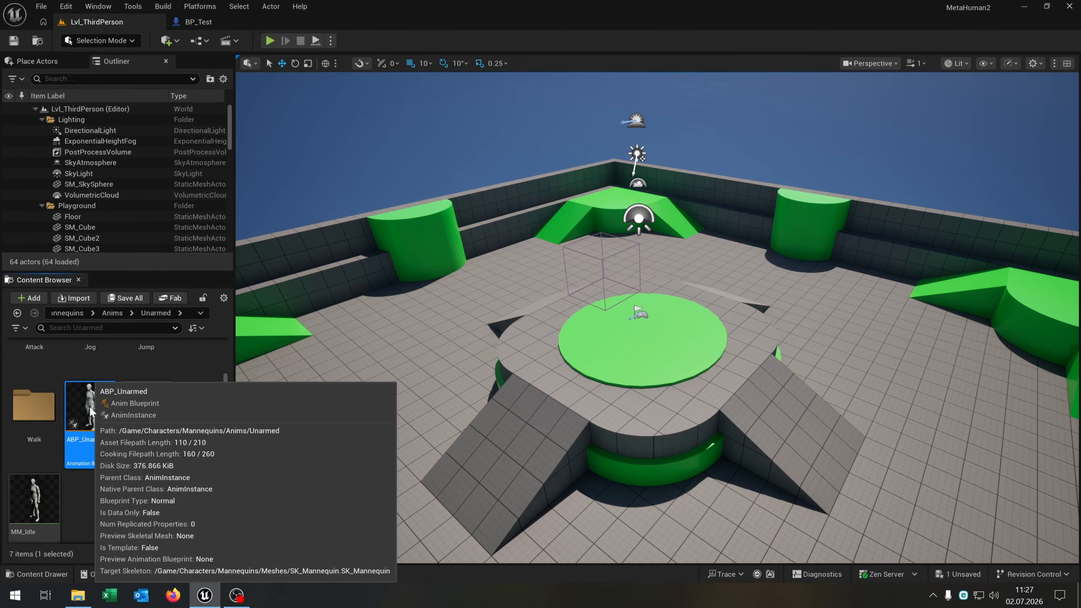
- Start retargeting animations for ABP_Unarmed with SKM_Test_BodyMesh as the target skeletal mesh
right_click(90, 405)
click(177, 54)
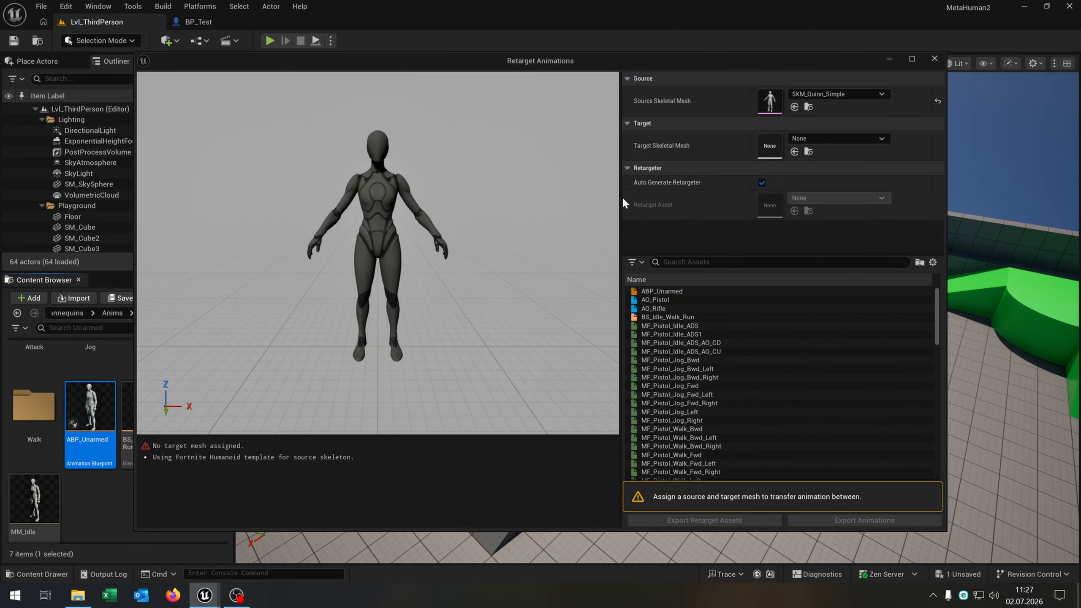
click(874, 139)
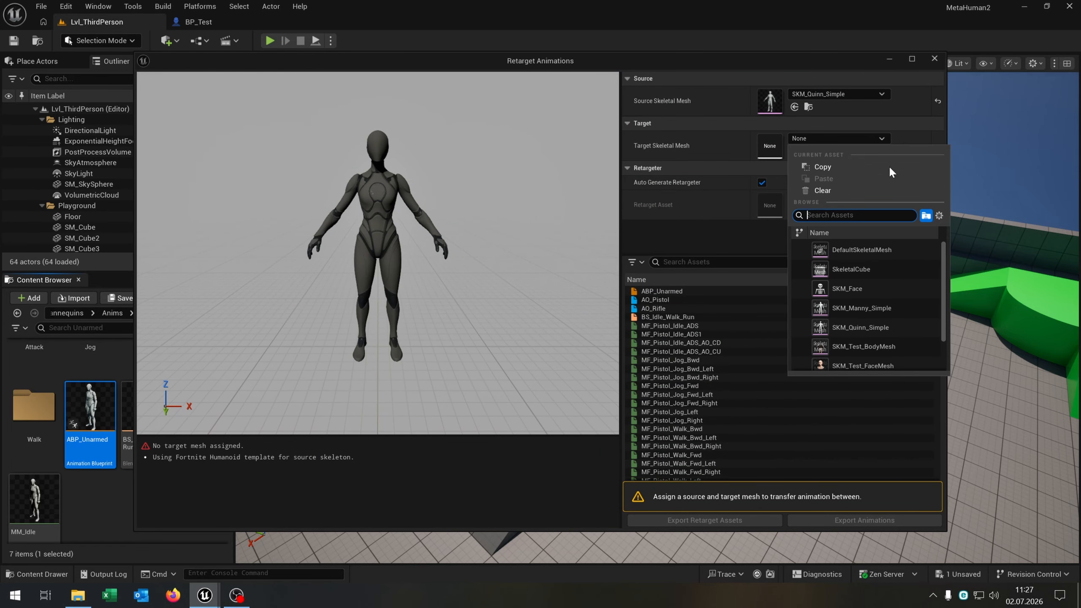
click(900, 347)
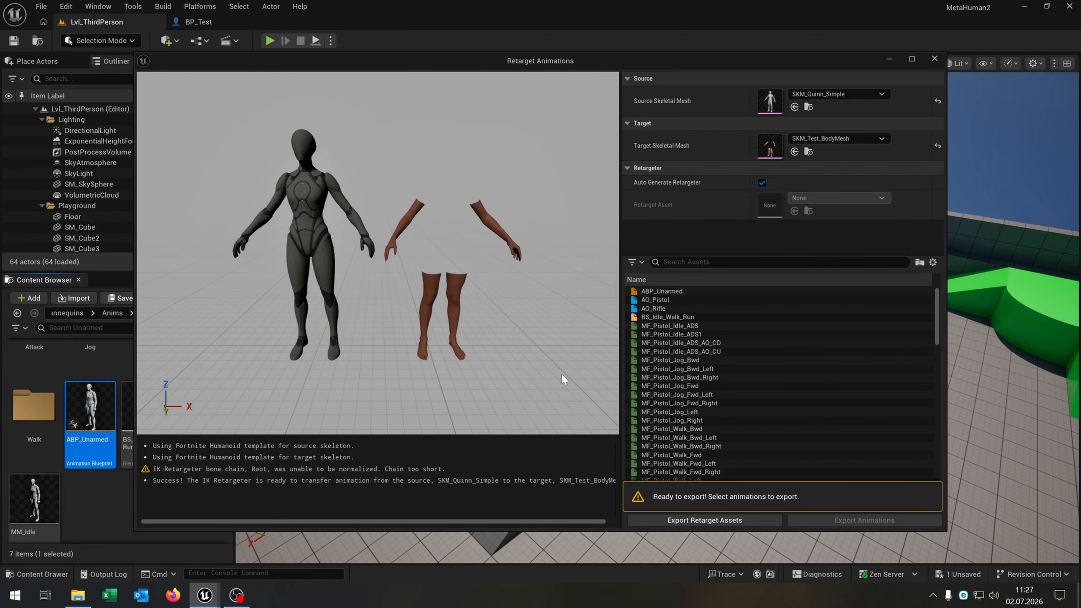
- Export the retargeted ABP_Unarmed into a new folder named Animations inside MetaHumans
click(681, 291)
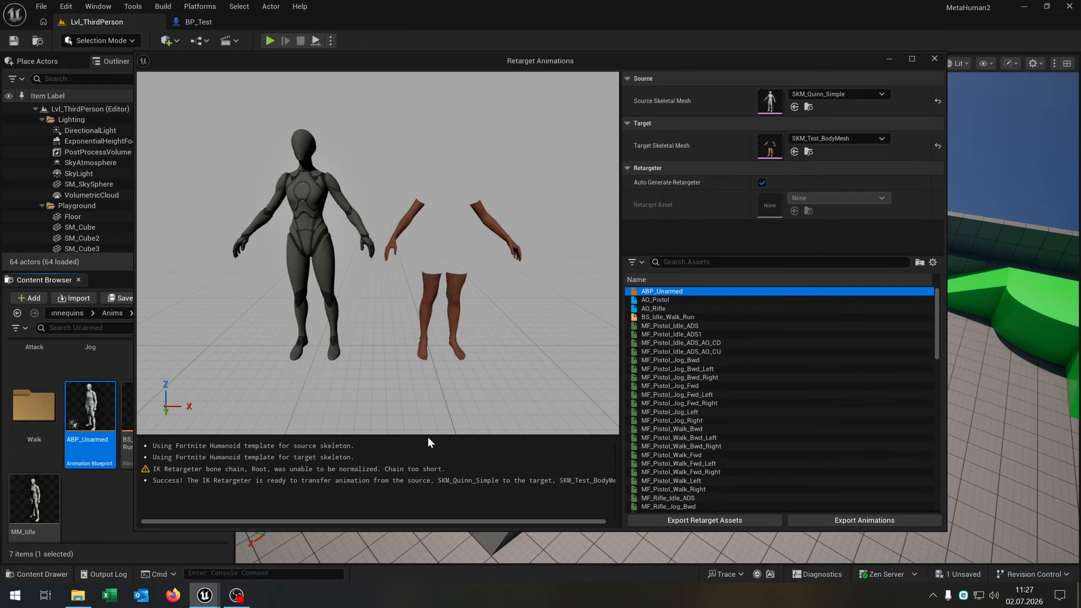
click(868, 520)
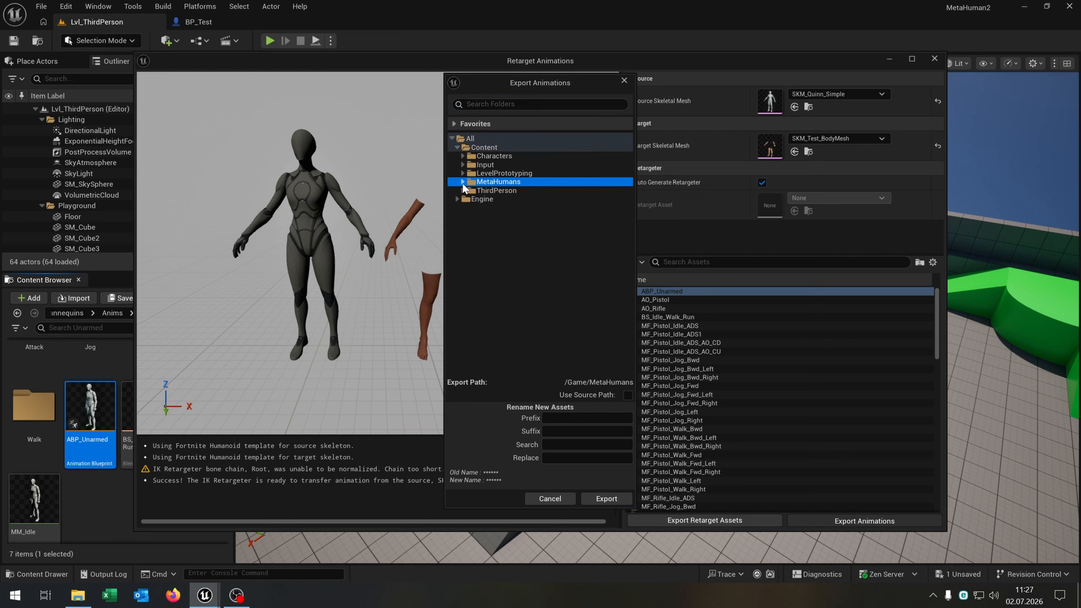
right_click(509, 183)
click(532, 194)
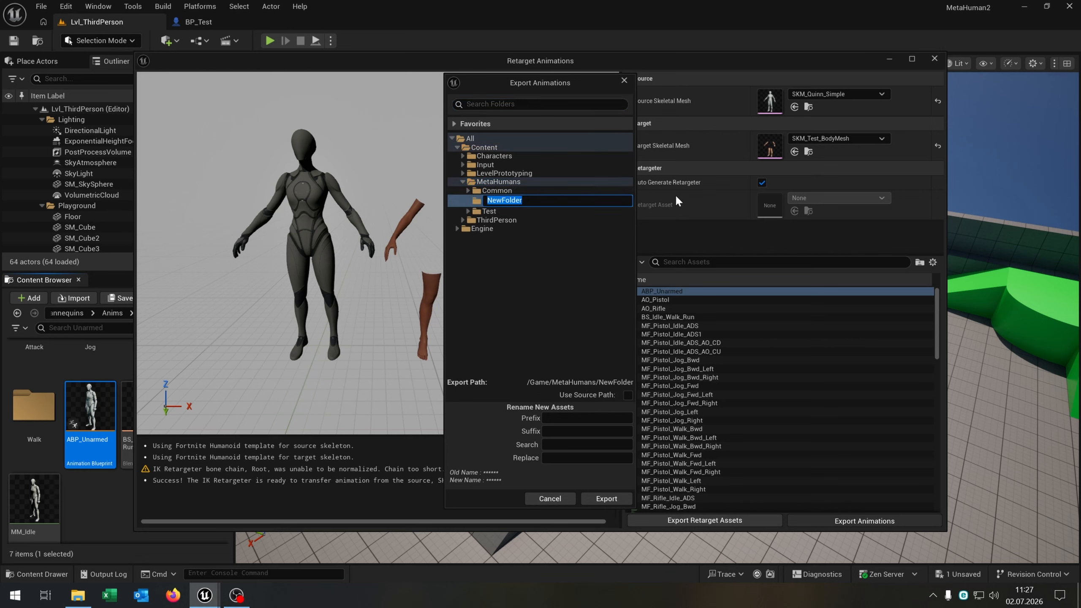
text(Animations)
key(Return)
click(612, 498)
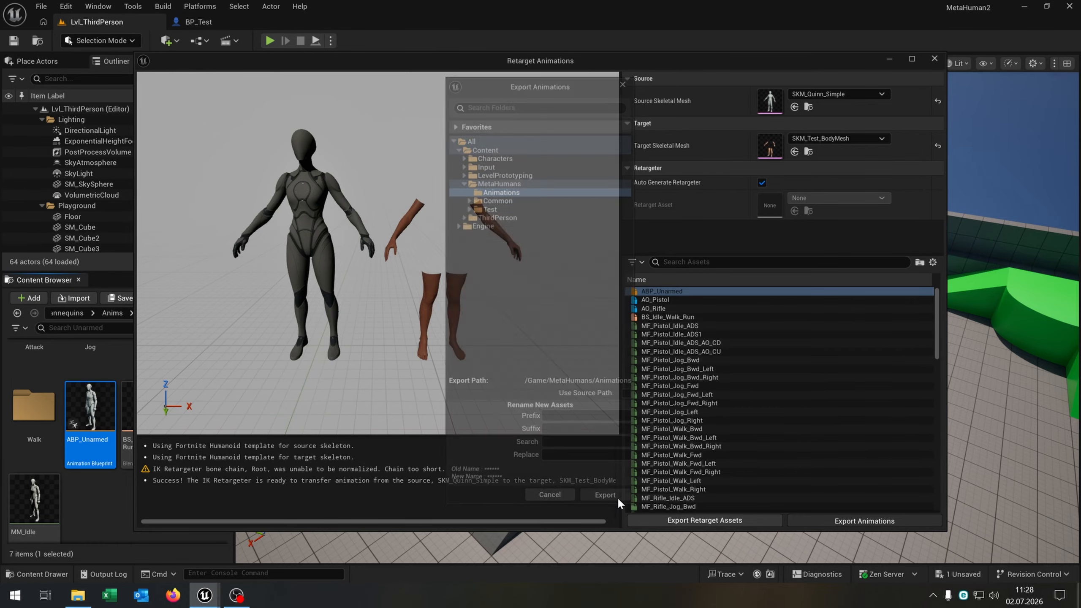
click(656, 356)
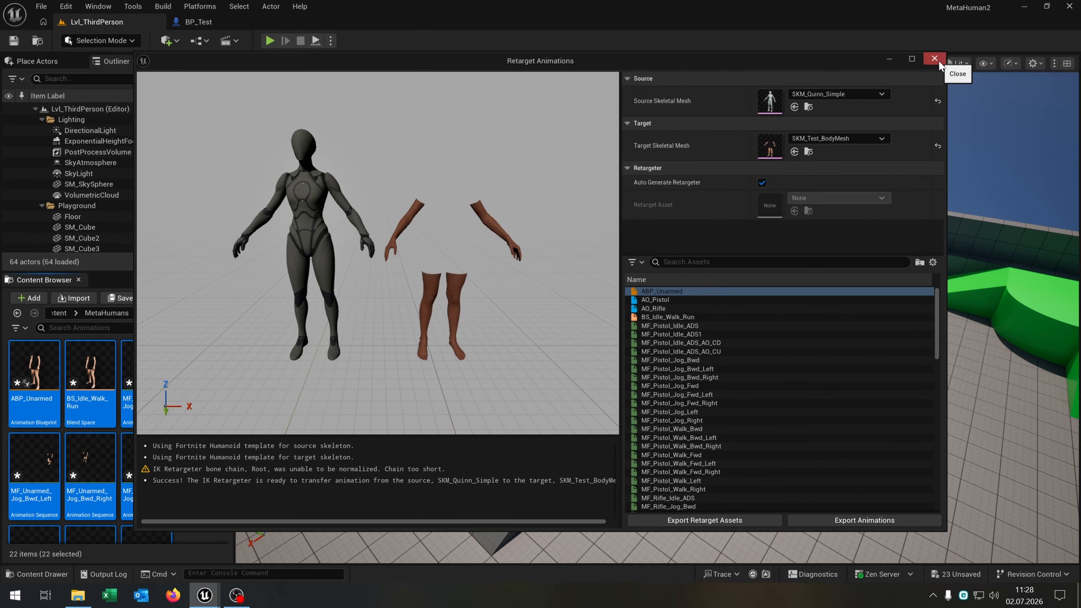
- Close the retargeting window and save all the newly exported animation assets
click(934, 58)
click(194, 413)
key(ctrl+shift+s)
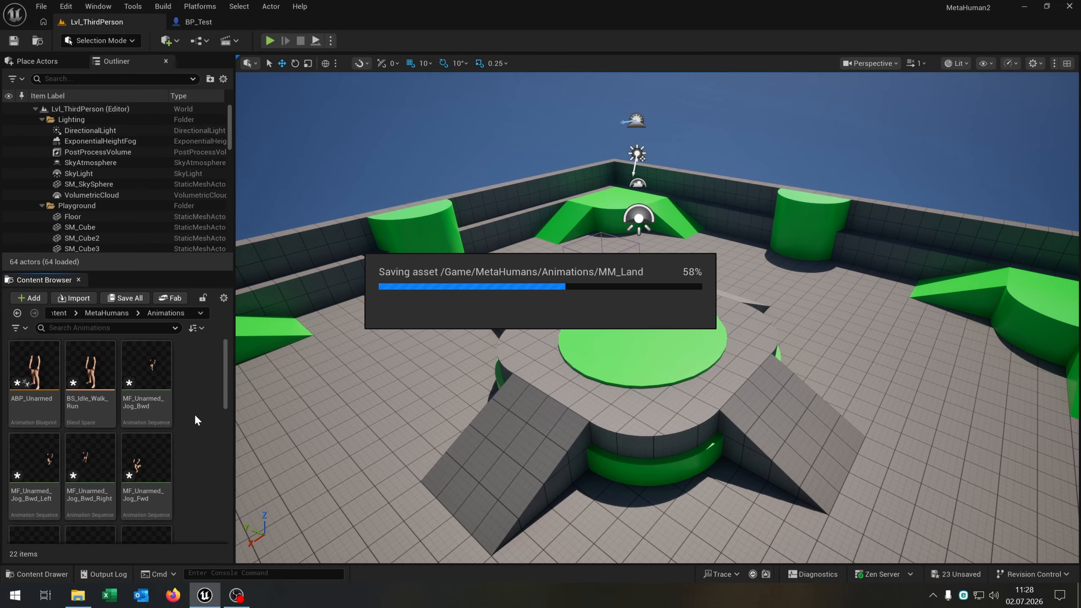
- Assign the retargeted ABP_Unarmed from MetaHumans/Animations as the Anim Class of BP_Test's Body component
click(34, 375)
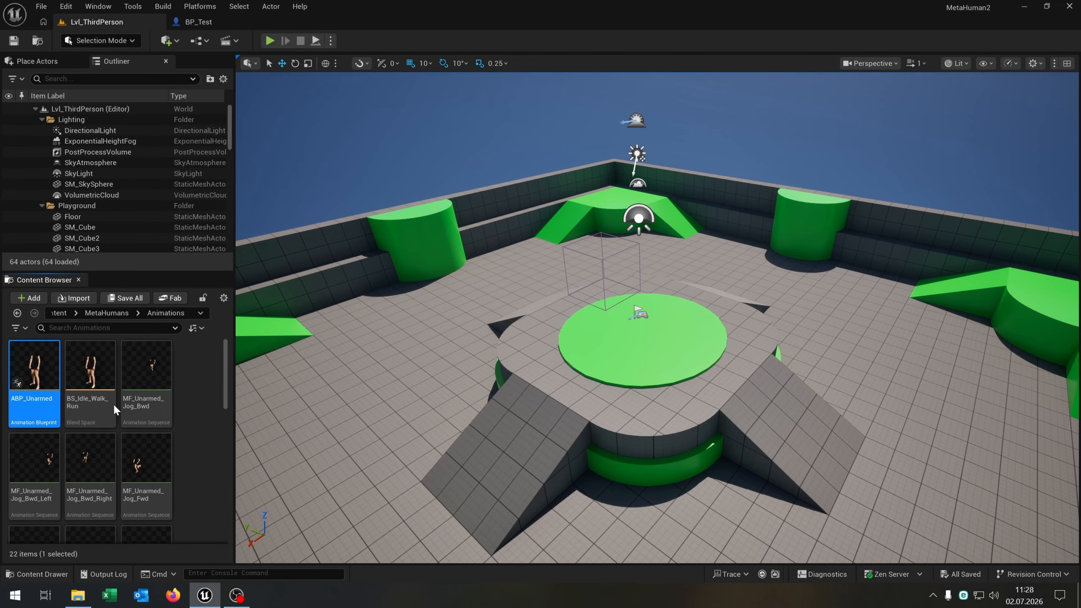
click(198, 21)
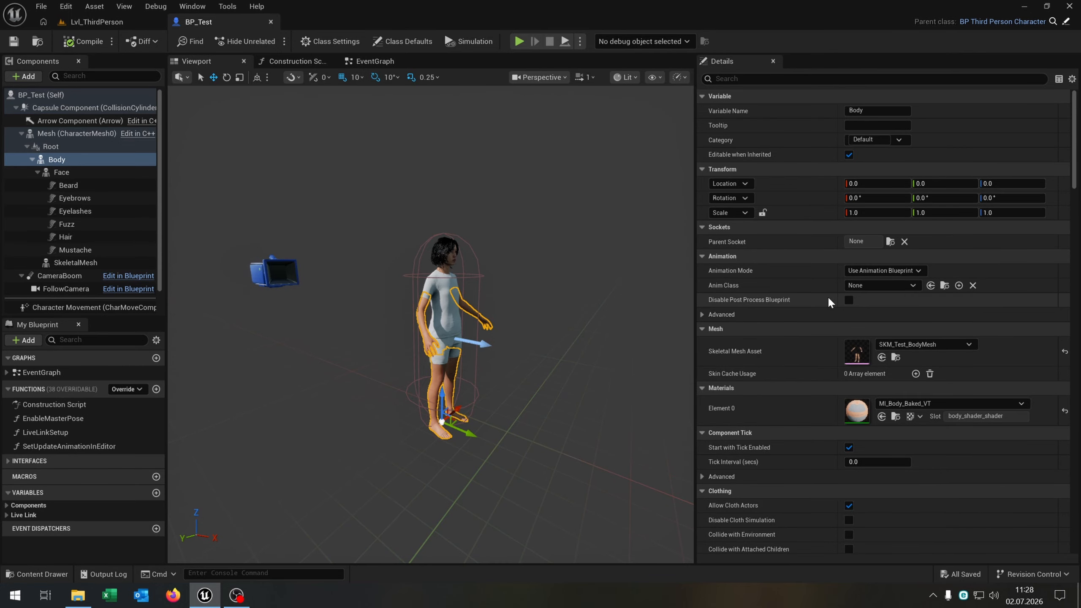
click(931, 286)
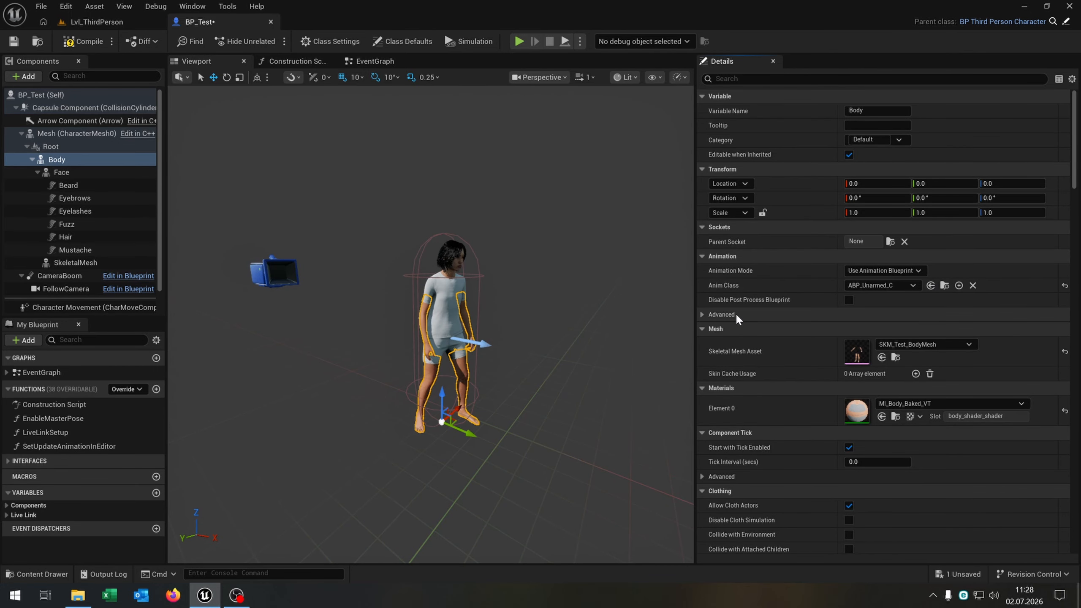
- Check the posed character in the viewport and save the BP_Test blueprint
scroll(566, 309, up, 4)
scroll(233, 159, down, 2)
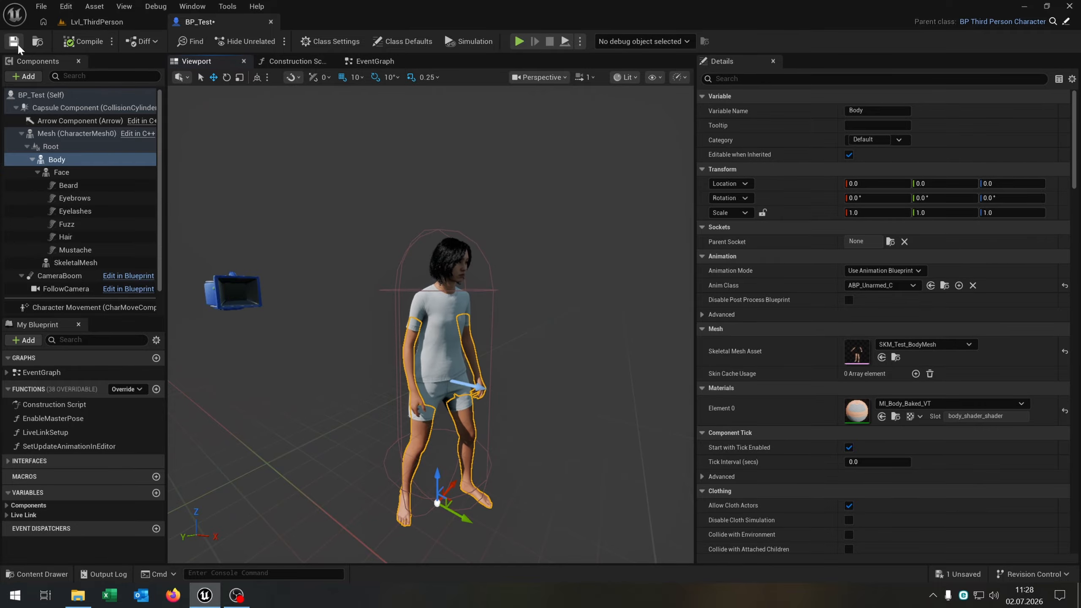
key(ctrl+s)
- Set the project's Default Pawn Class to BP_Test in the Maps & Modes project settings
click(113, 27)
click(66, 6)
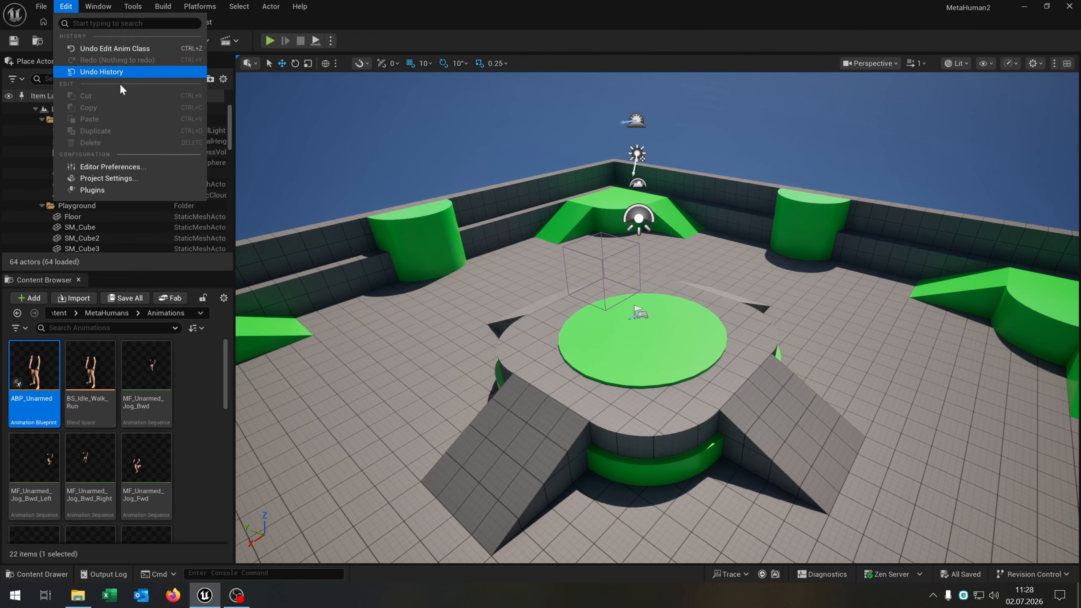
click(160, 175)
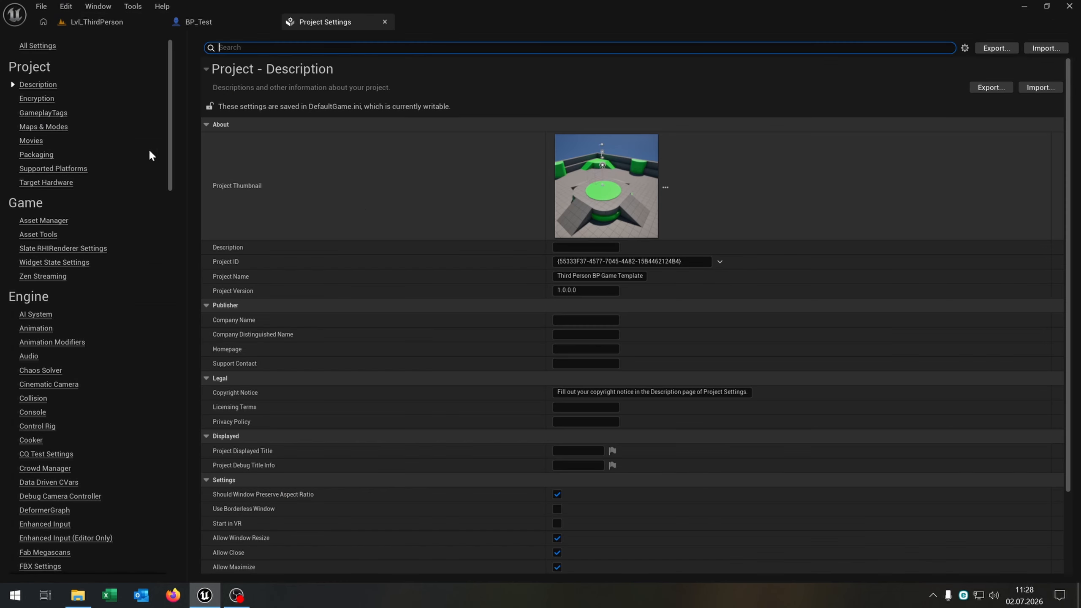
click(42, 127)
click(594, 168)
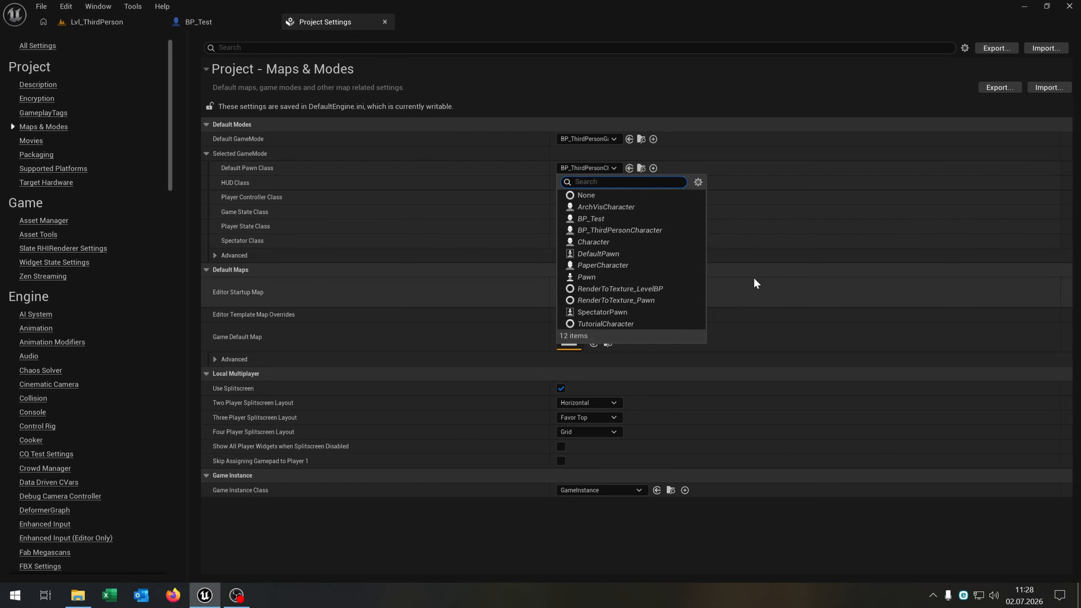
click(657, 219)
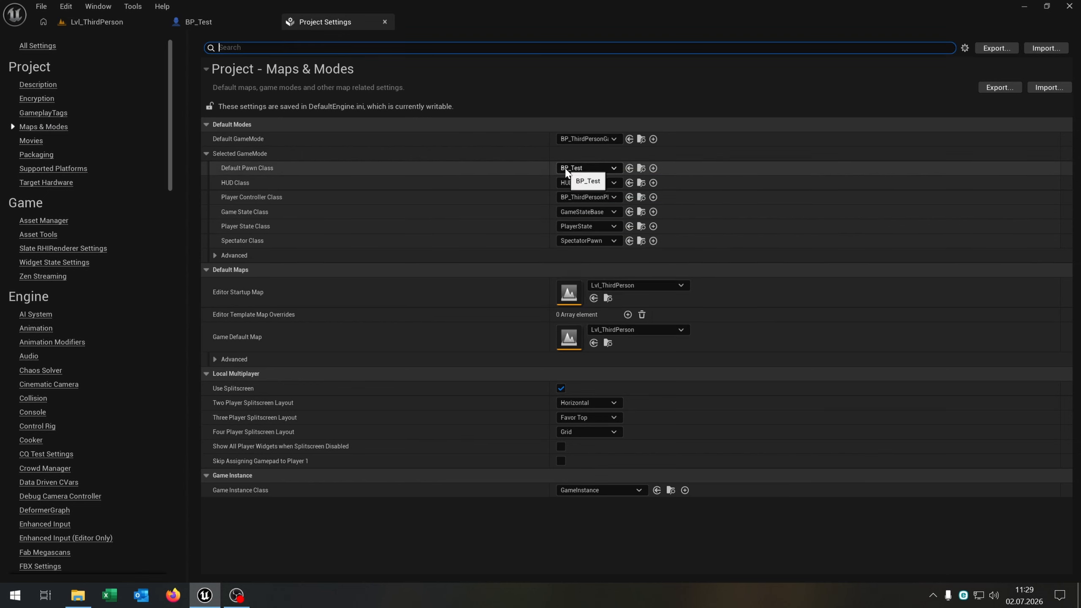
- Play the Lvl_ThirdPerson level and run the MetaHuman around in several directions to test its movement animations
click(86, 23)
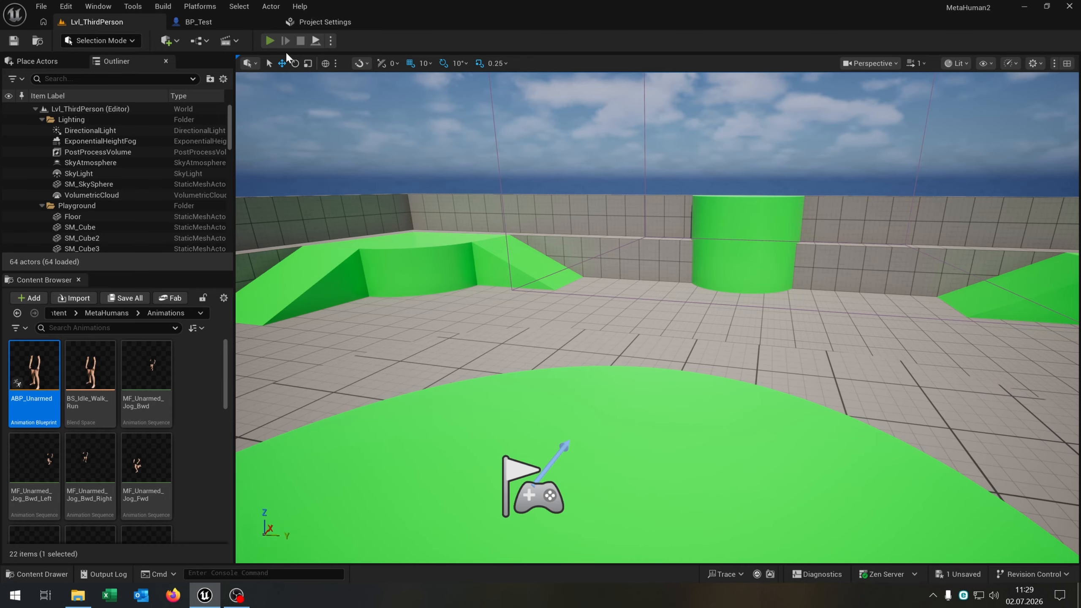
click(269, 40)
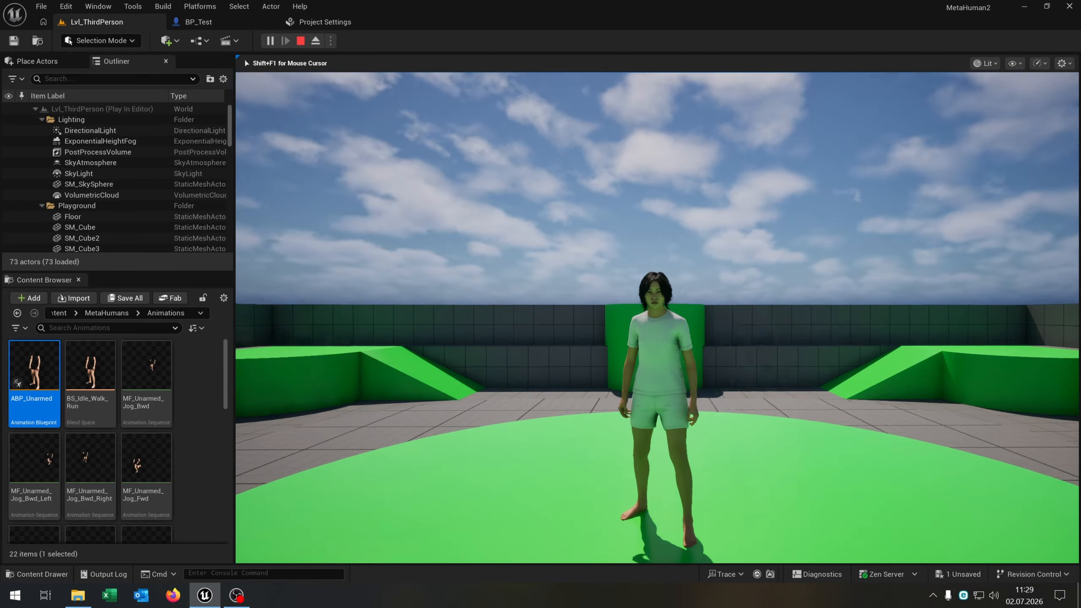
key(w)
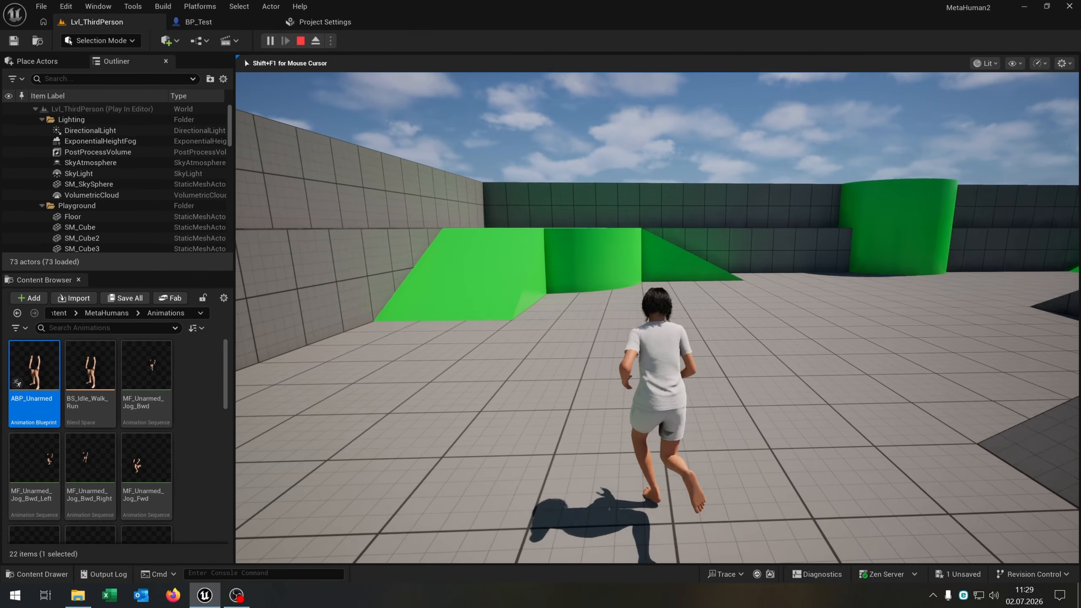
key(d)
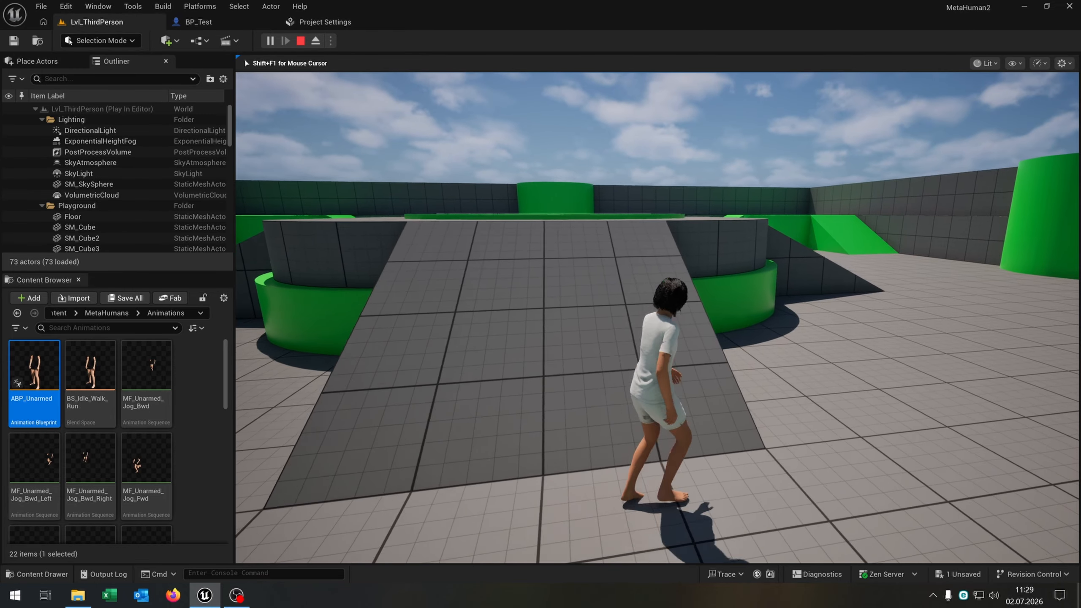
key(a)
key(w)
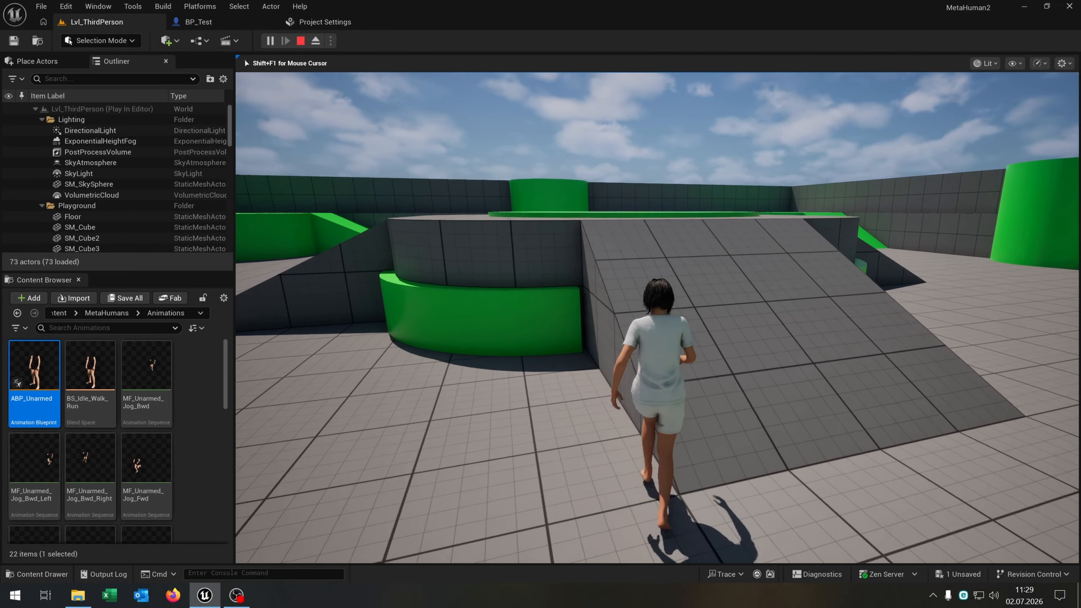